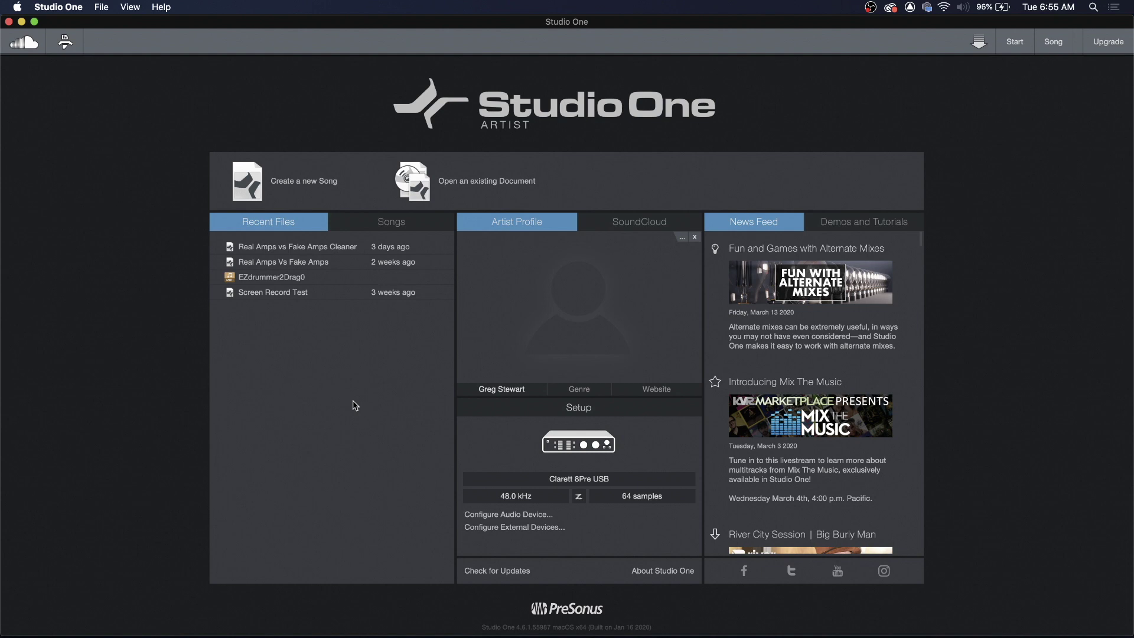
Create a new empty song and add the second EZdrummer entry from Toontrack as an instrument track.
left_click(311, 182)
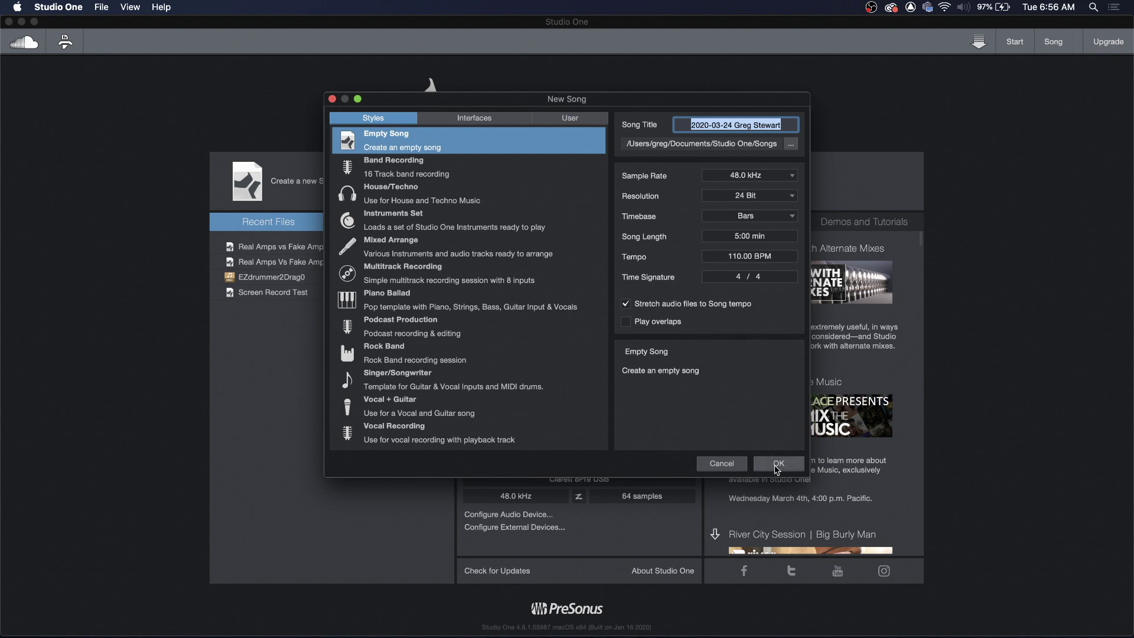
left_click(777, 467)
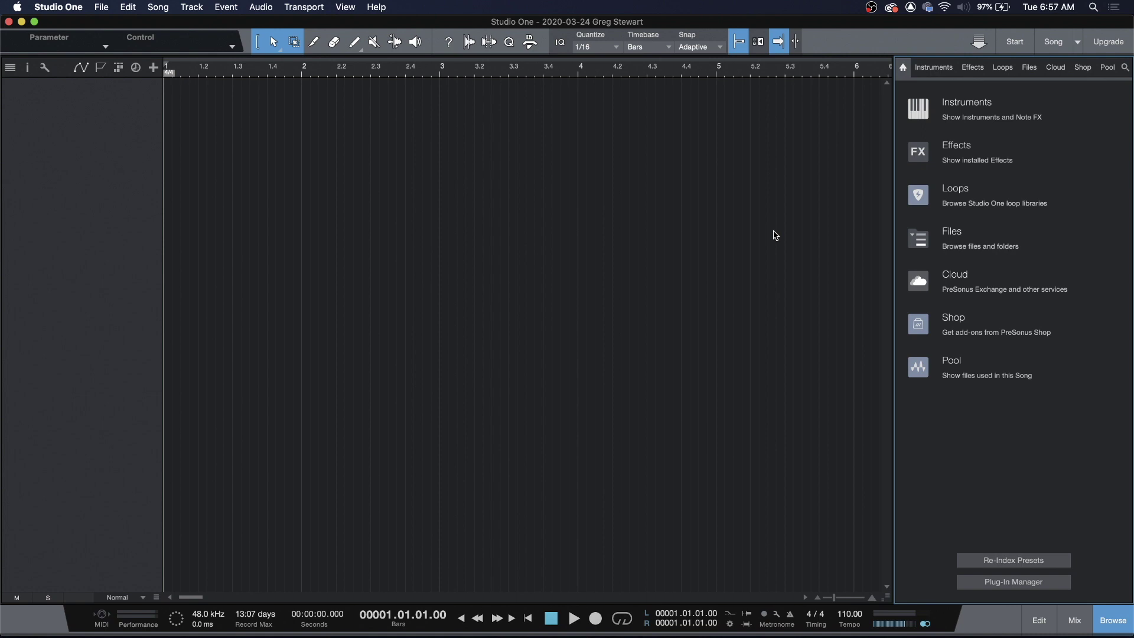
left_click(930, 69)
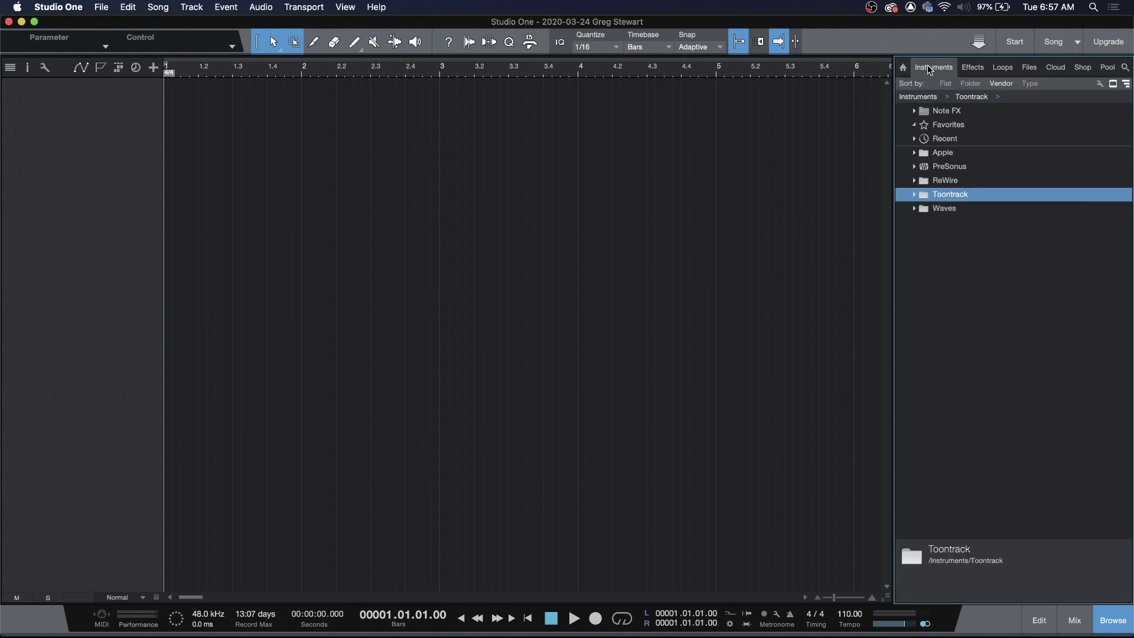
left_click(917, 197)
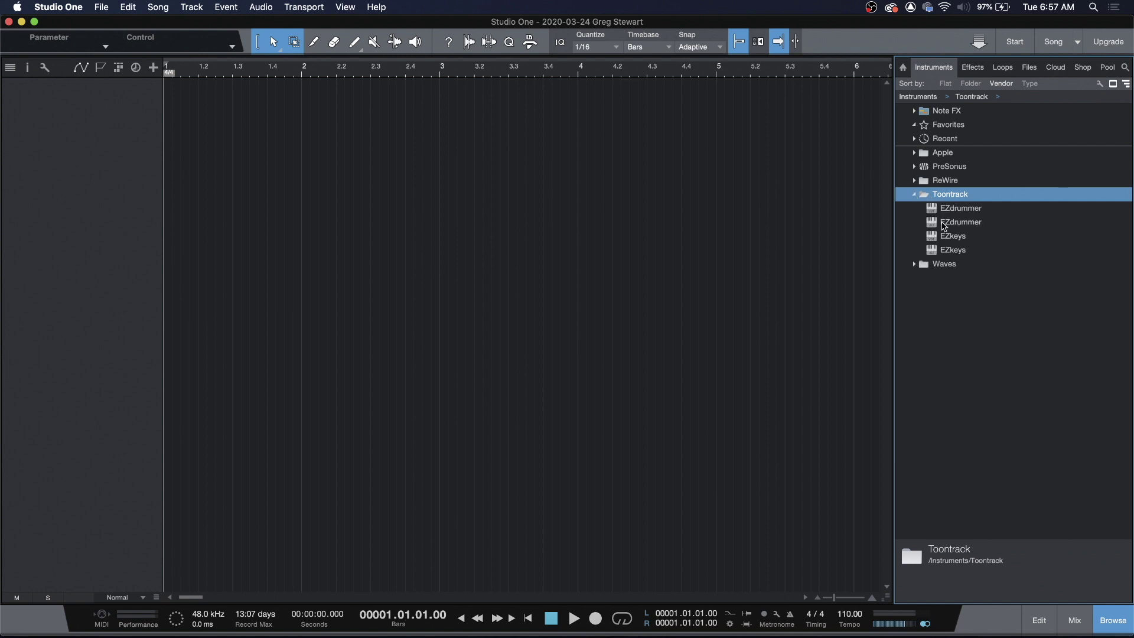
left_click(944, 227)
left_click_drag(944, 227, 126, 143)
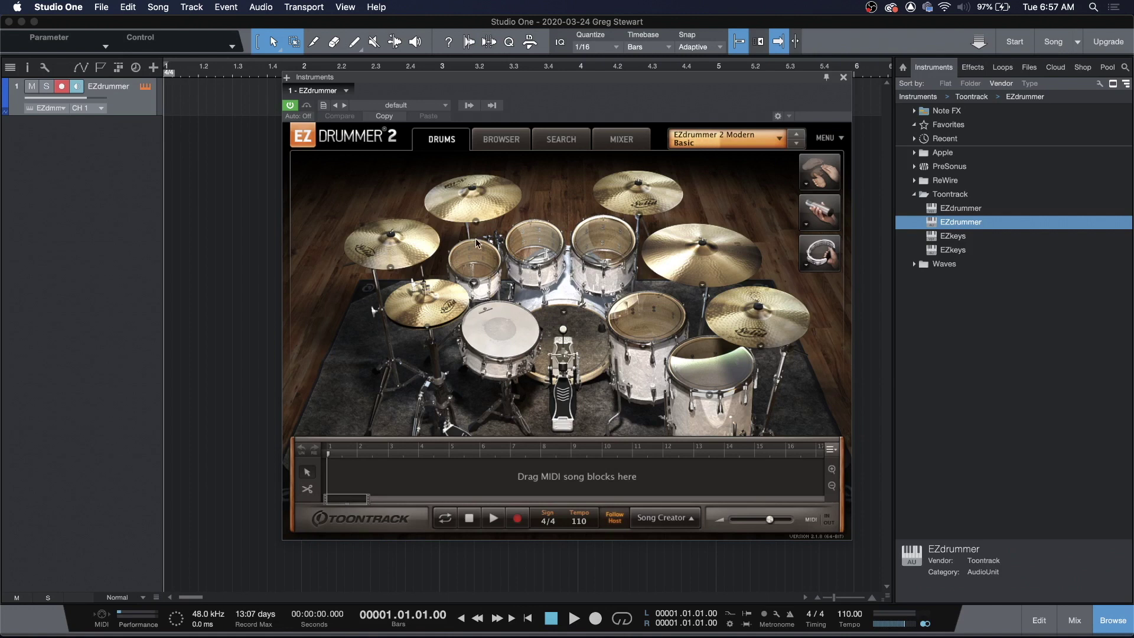
Load the Modern Vintage preset from the EZdrummer 2 Modern kit and close the instrument window.
left_click(779, 140)
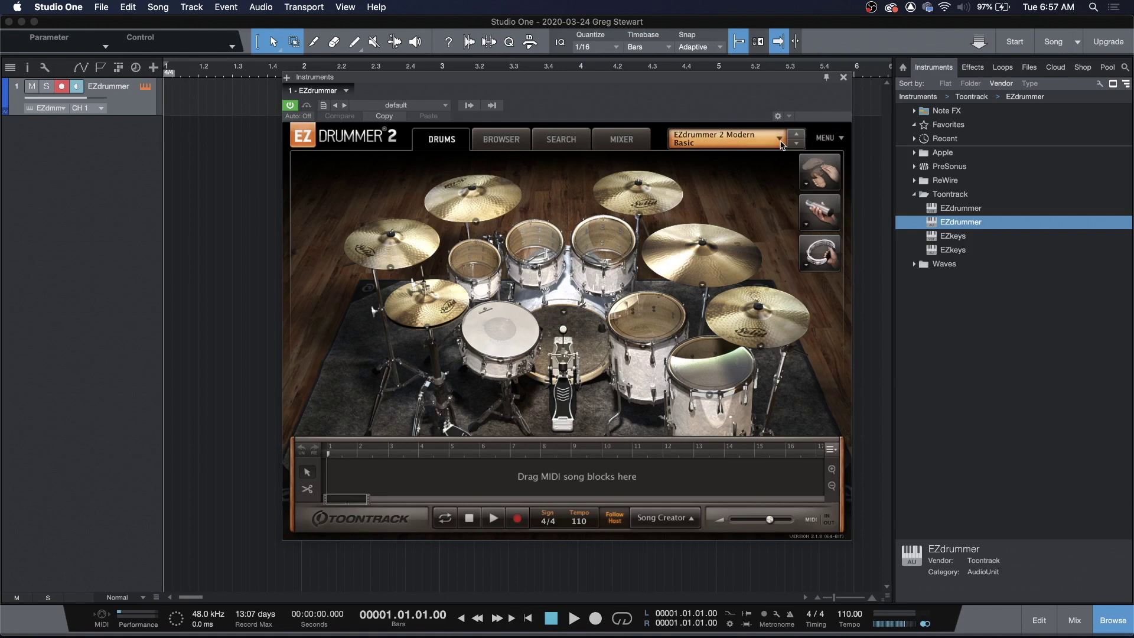
mouse_move(757, 181)
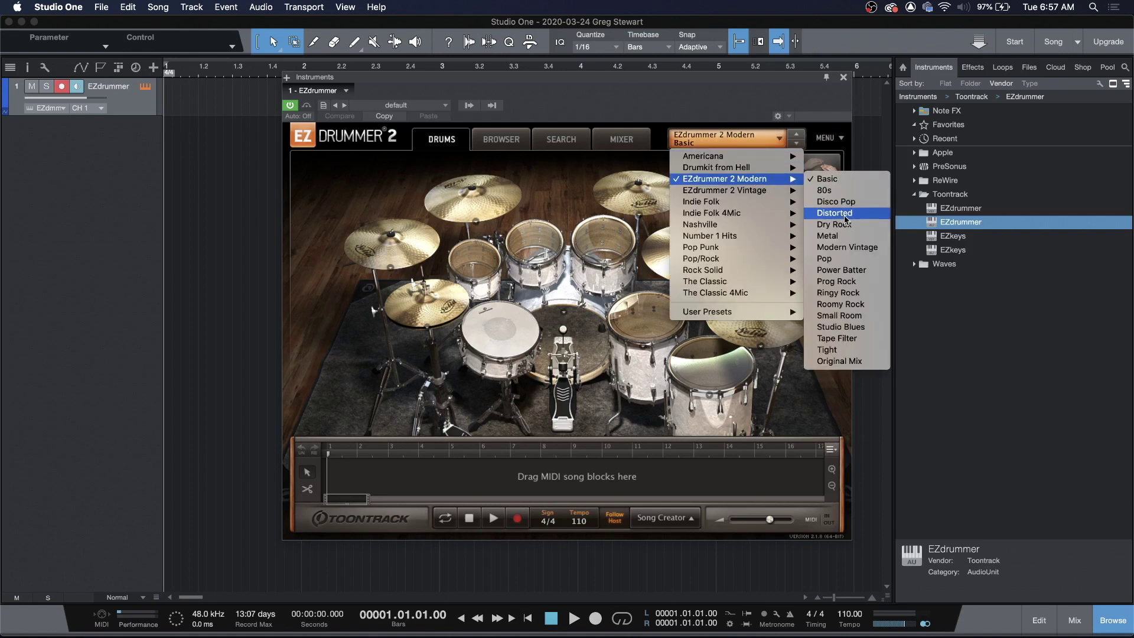
left_click(837, 249)
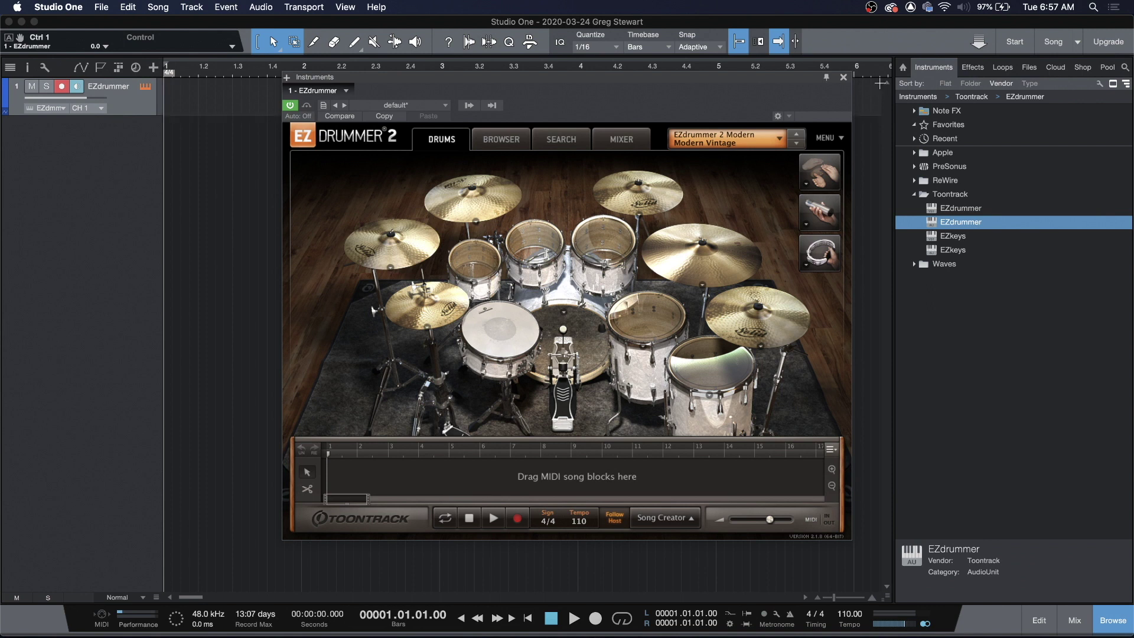
left_click(844, 77)
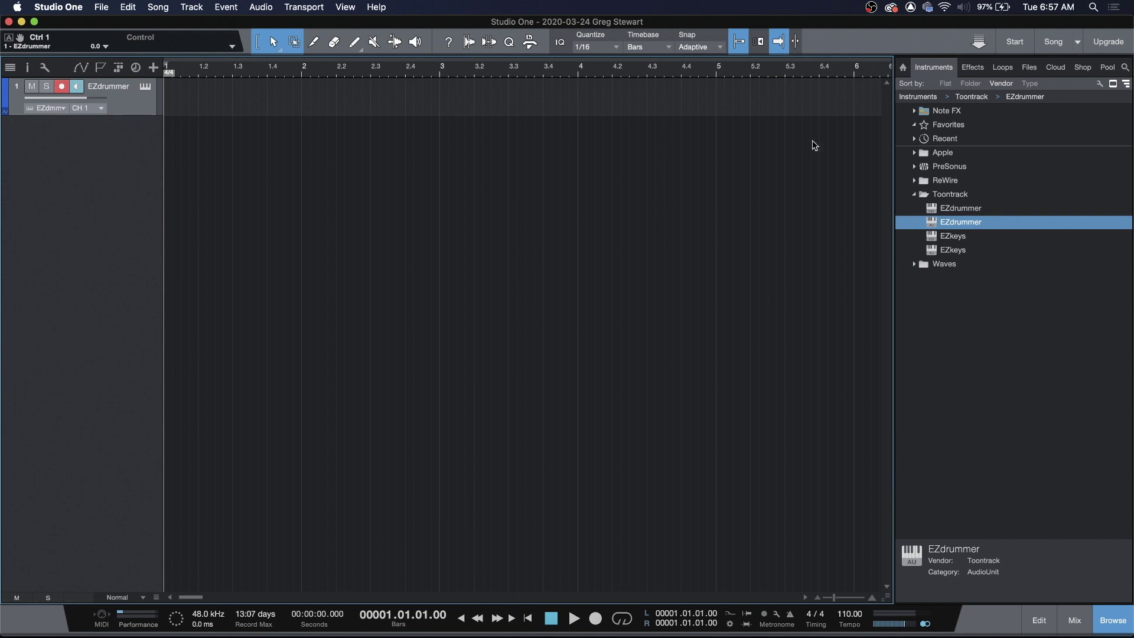
Add one blue mono audio track named Bass, using input 1 and the Main output.
left_click(156, 67)
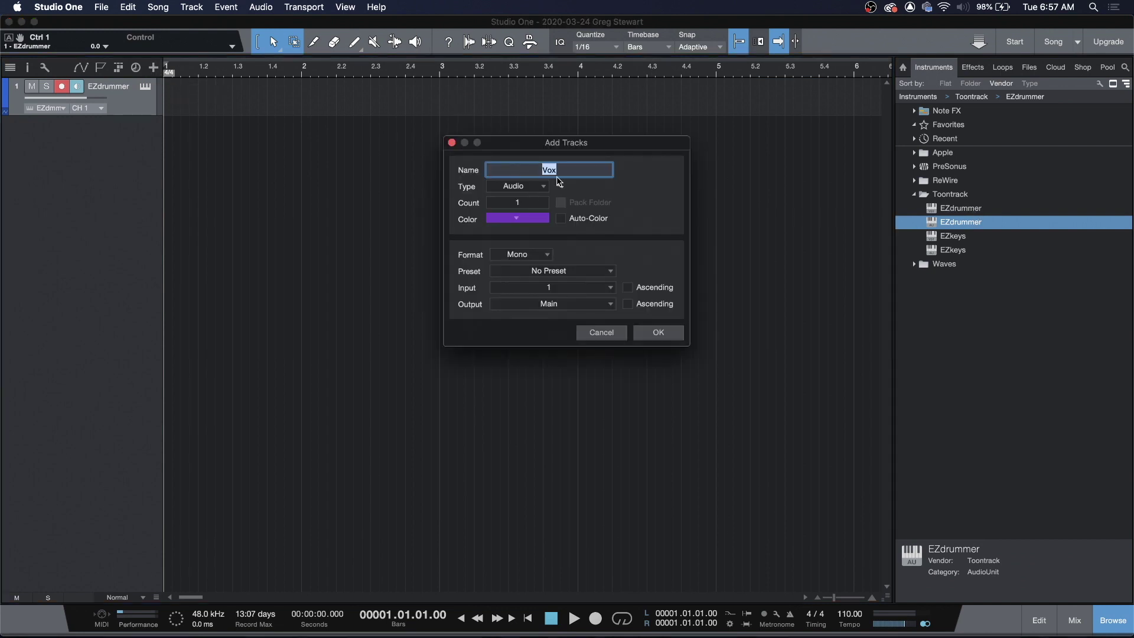
type("Ba")
key("BackSpace")
key("BackSpace")
type("Bass")
left_click(521, 218)
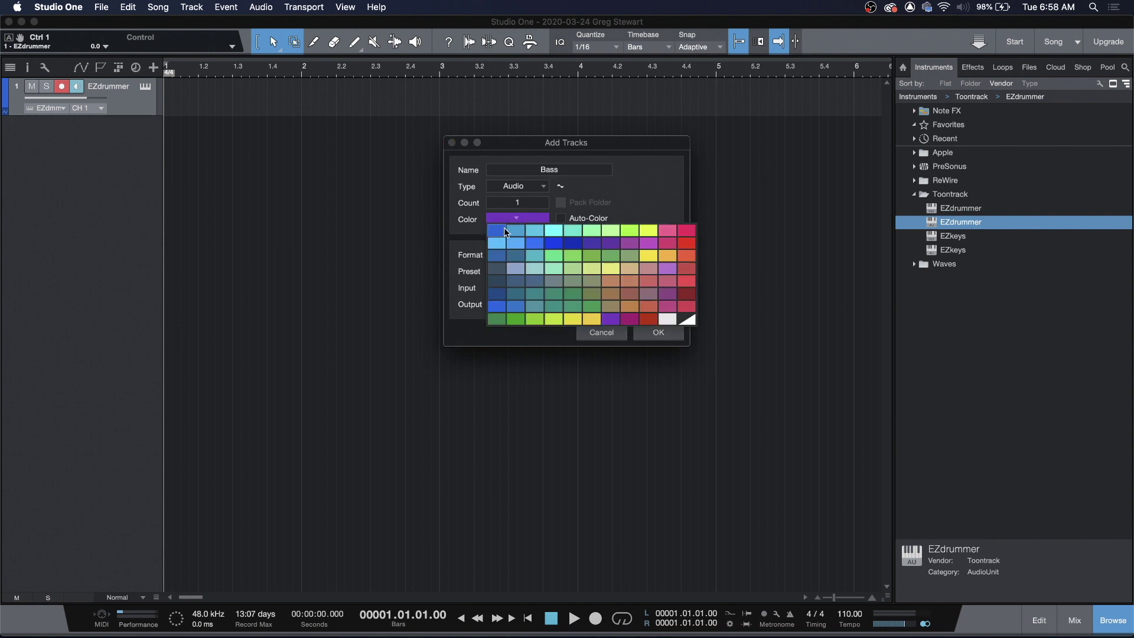
left_click(507, 229)
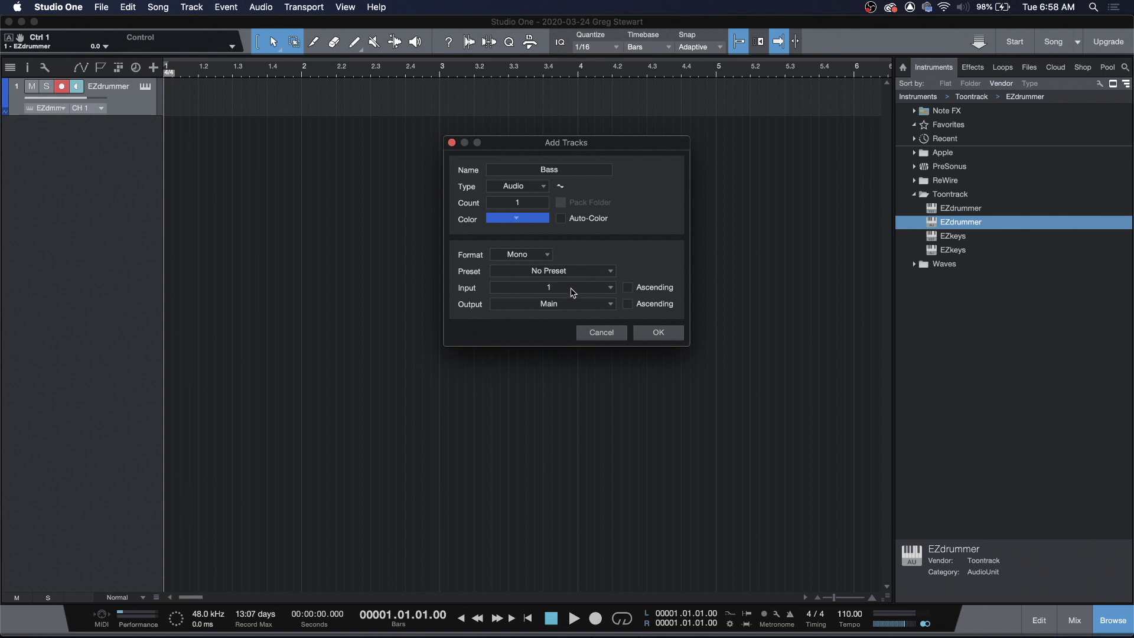
left_click(656, 334)
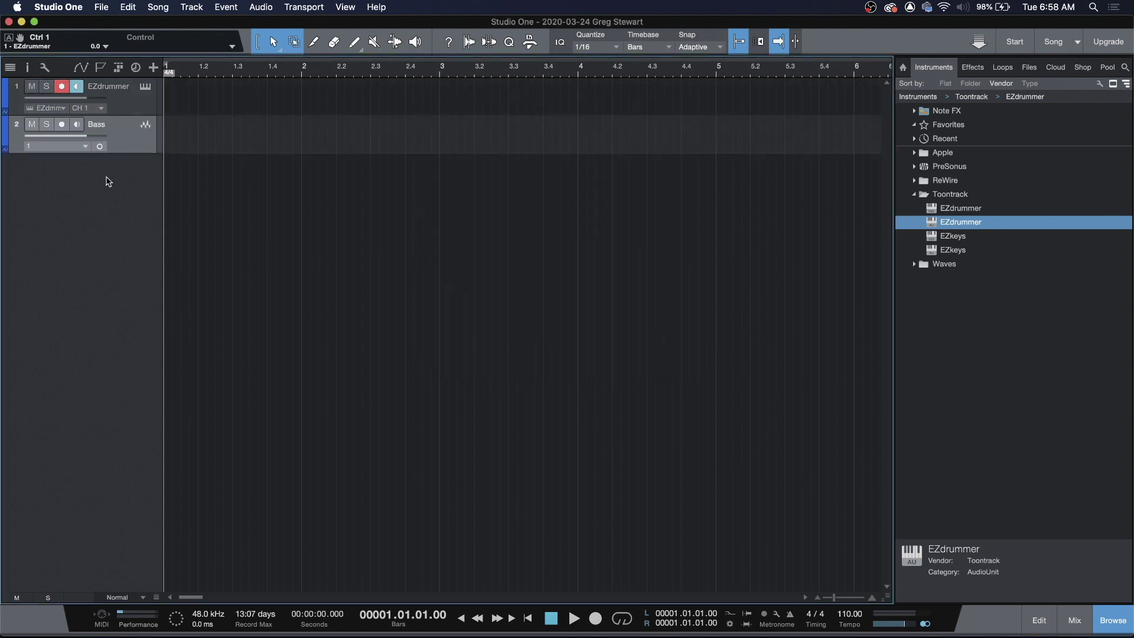
Change the EZdrummer track's color to orange.
left_click(5, 93)
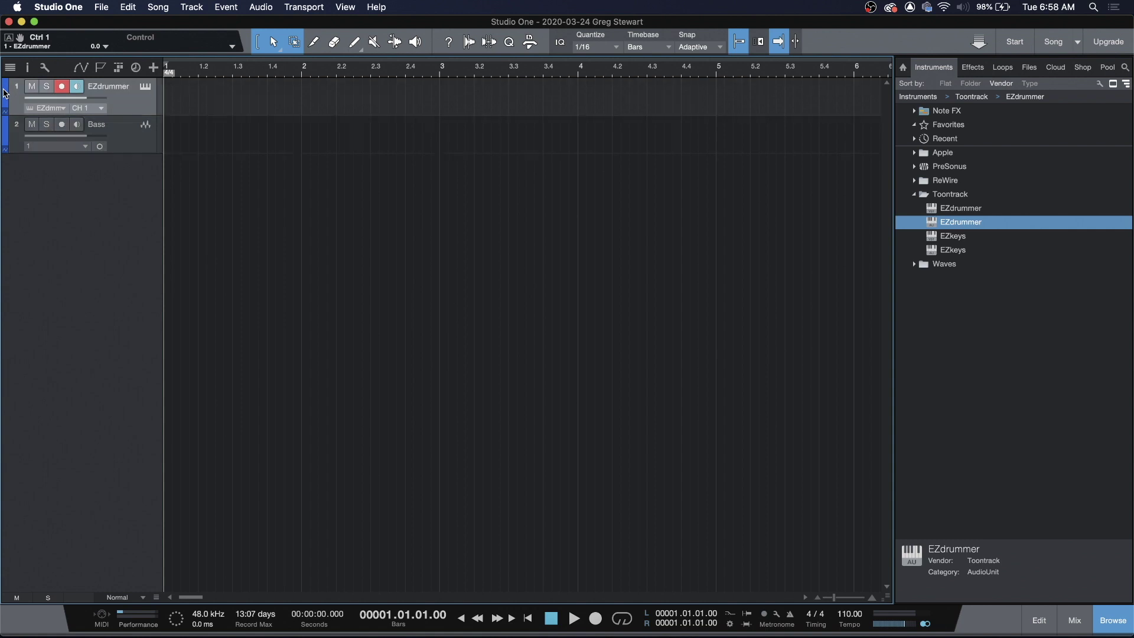
left_click(5, 93)
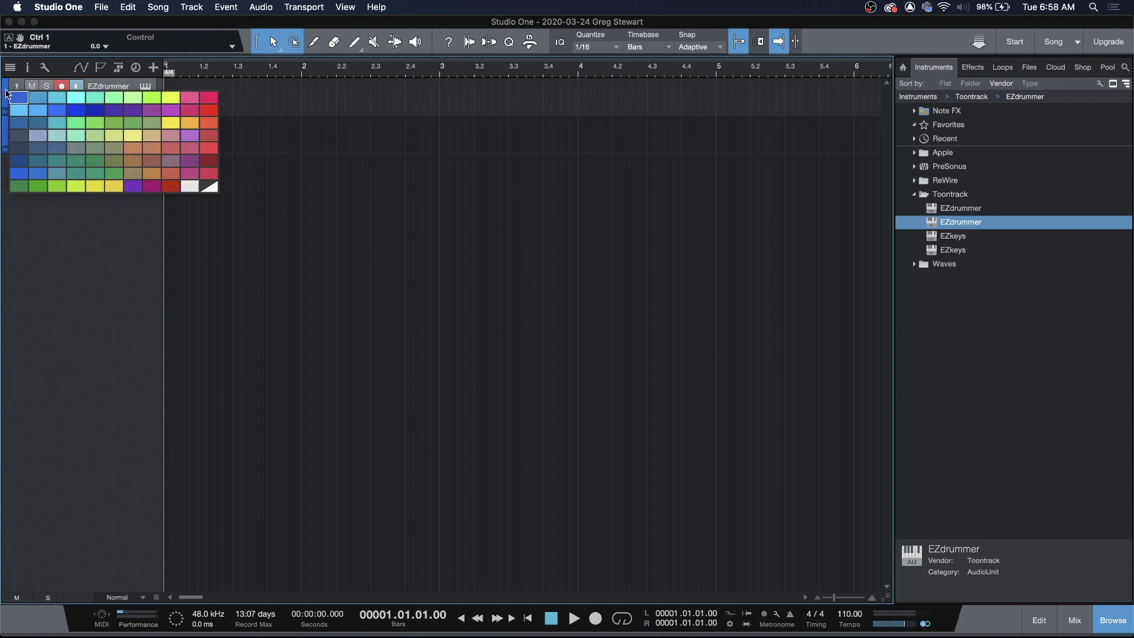
left_click(156, 174)
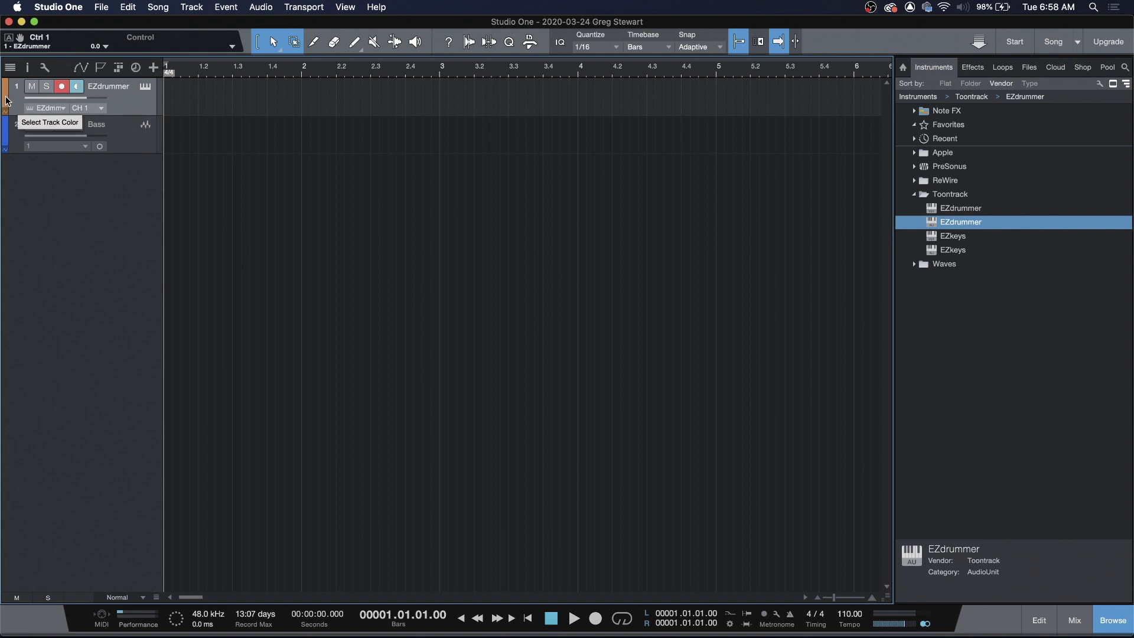
Add five green mono audio tracks named Gtr on input 1 and move the Bass track directly below EZdrummer.
left_click(153, 67)
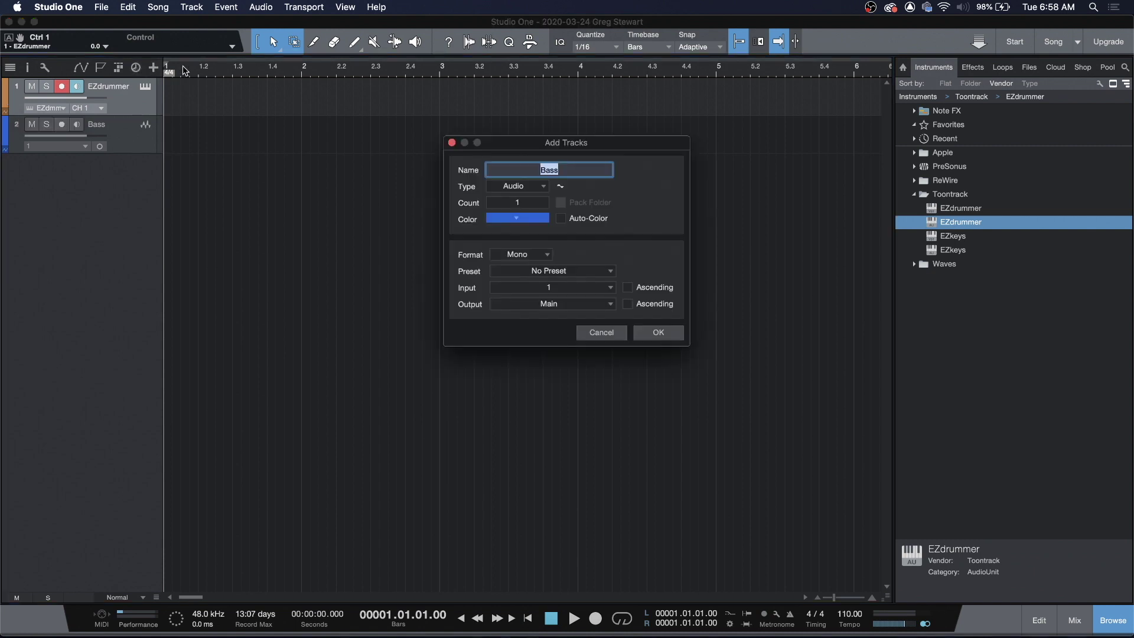
type("Gtr")
left_click(531, 206)
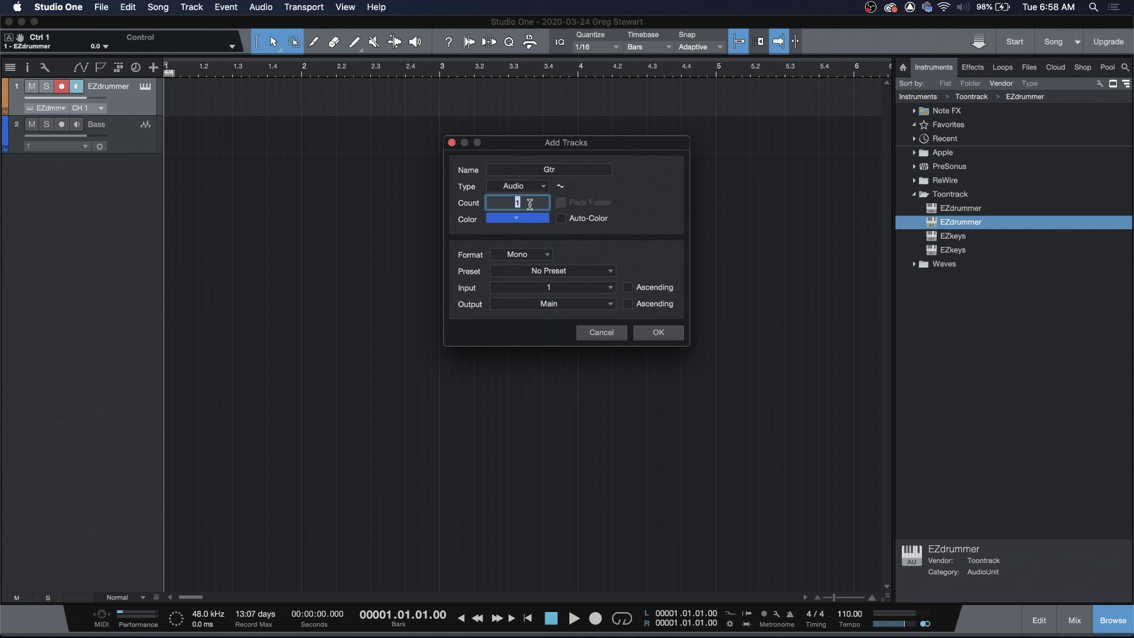
type("5")
left_click(531, 219)
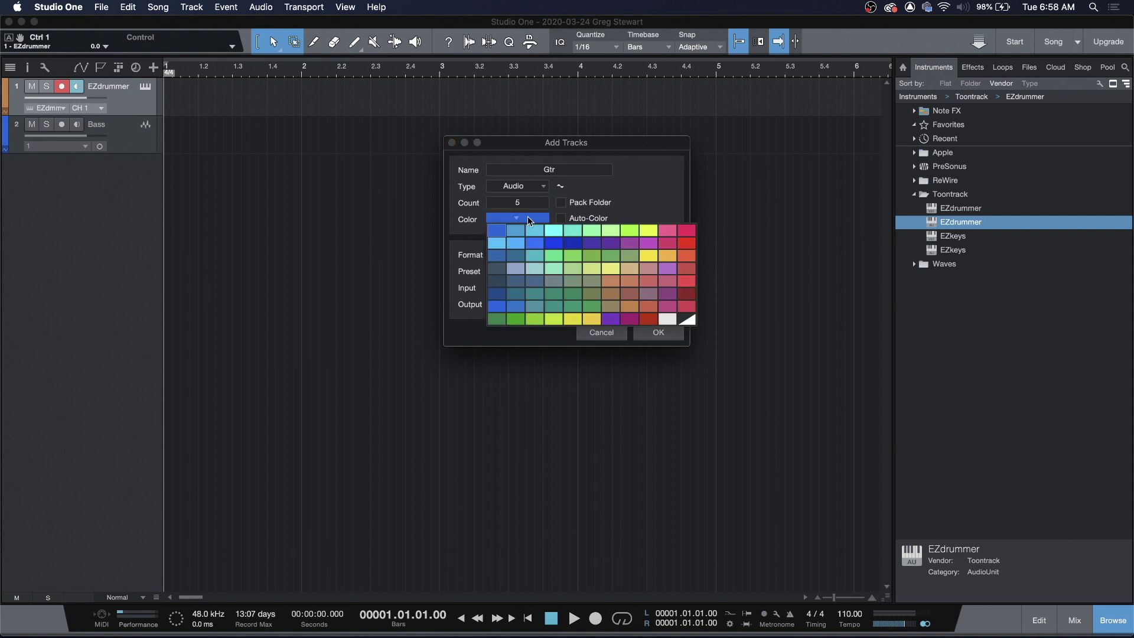
left_click(497, 319)
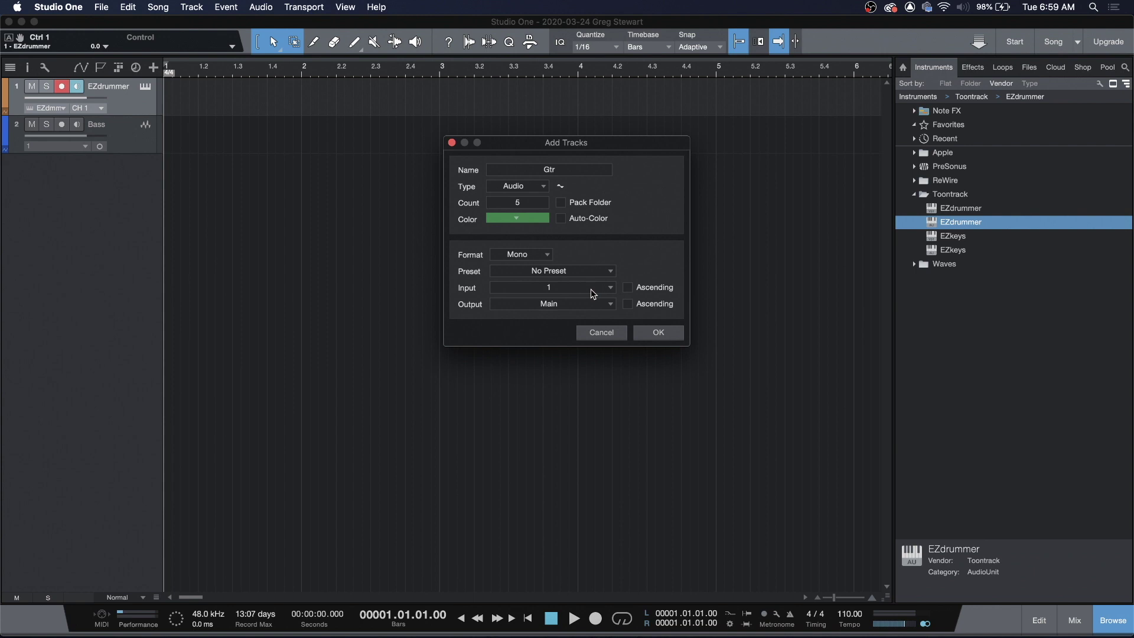
left_click(670, 333)
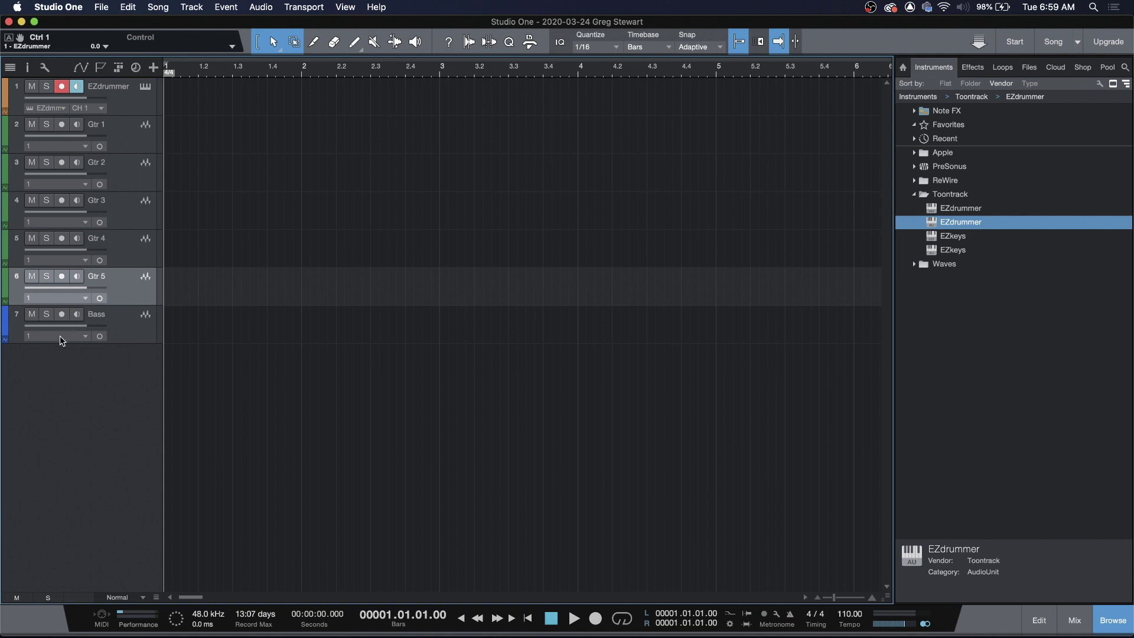
left_click(126, 338)
left_click_drag(125, 338, 131, 126)
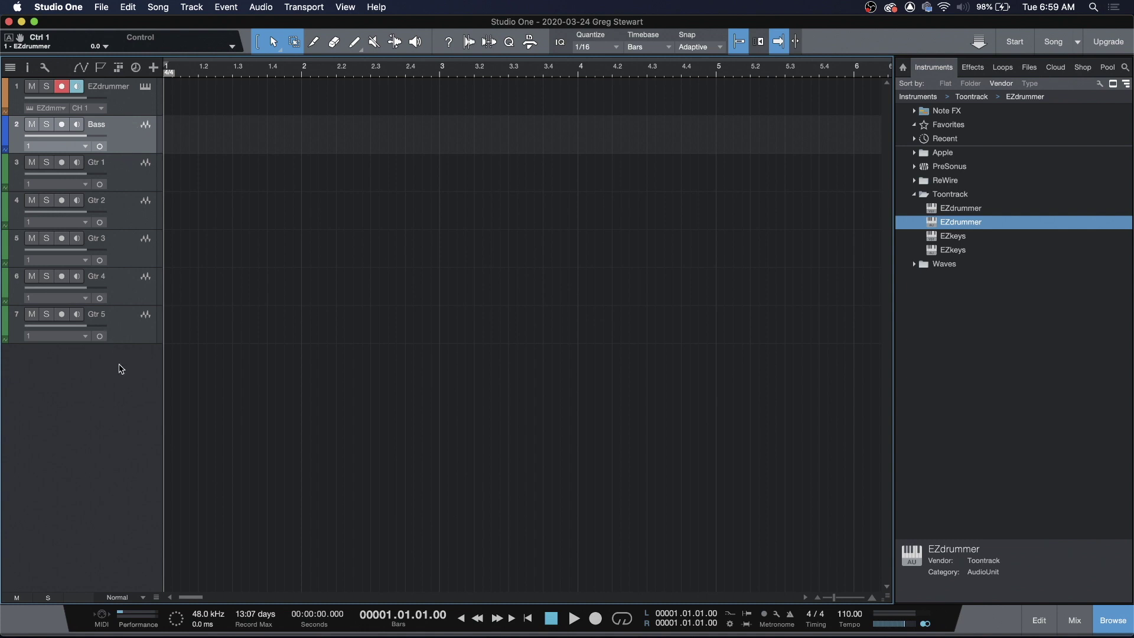
Add one purple mono audio track named Vox below Gtr 5, using input 2 and the Main output.
left_click(121, 334)
left_click(153, 67)
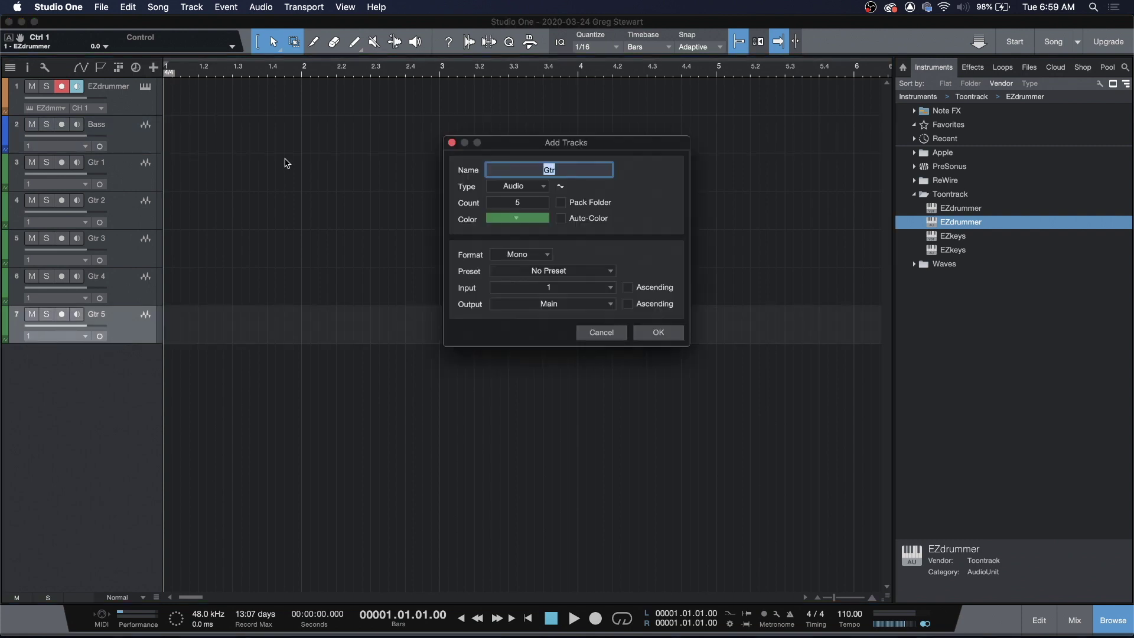
type("Vox")
left_click(528, 204)
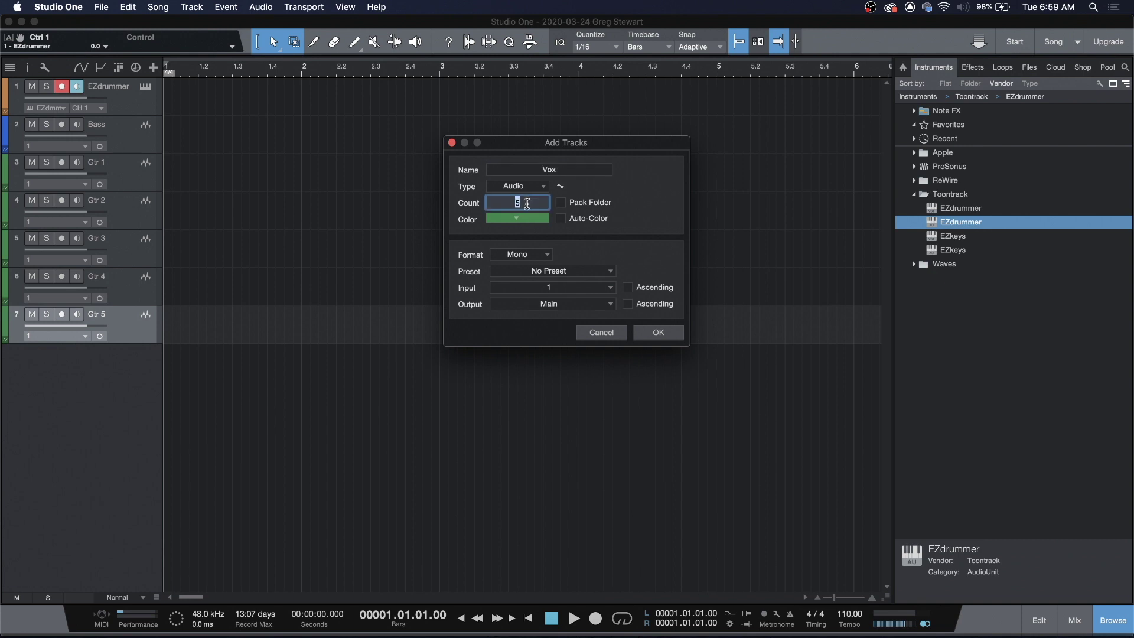
type("1")
left_click(520, 217)
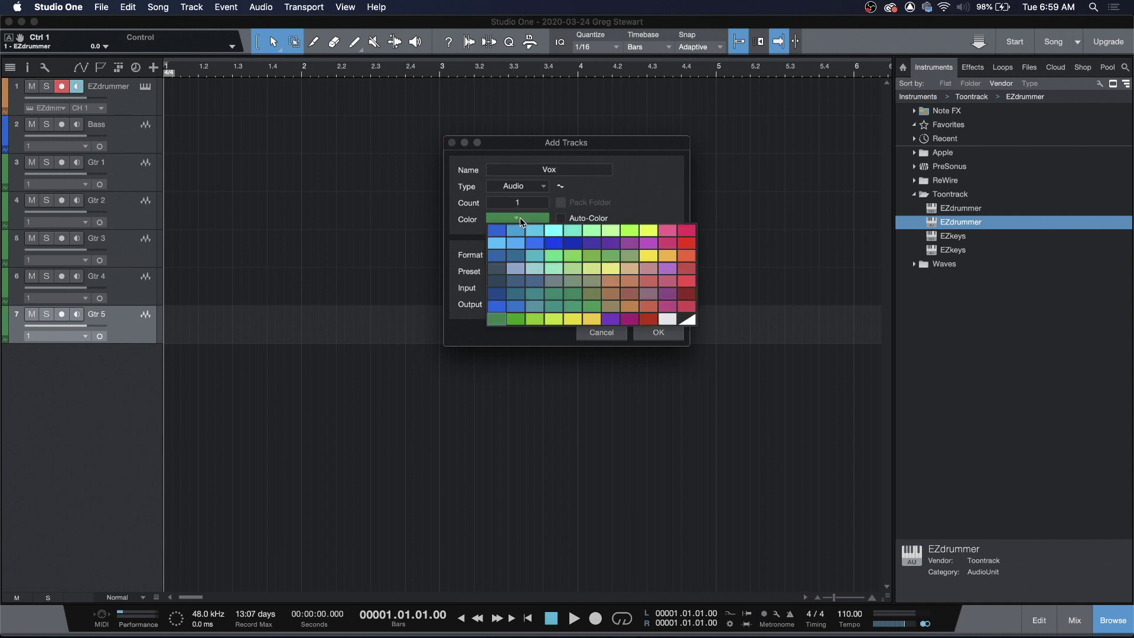
left_click(611, 319)
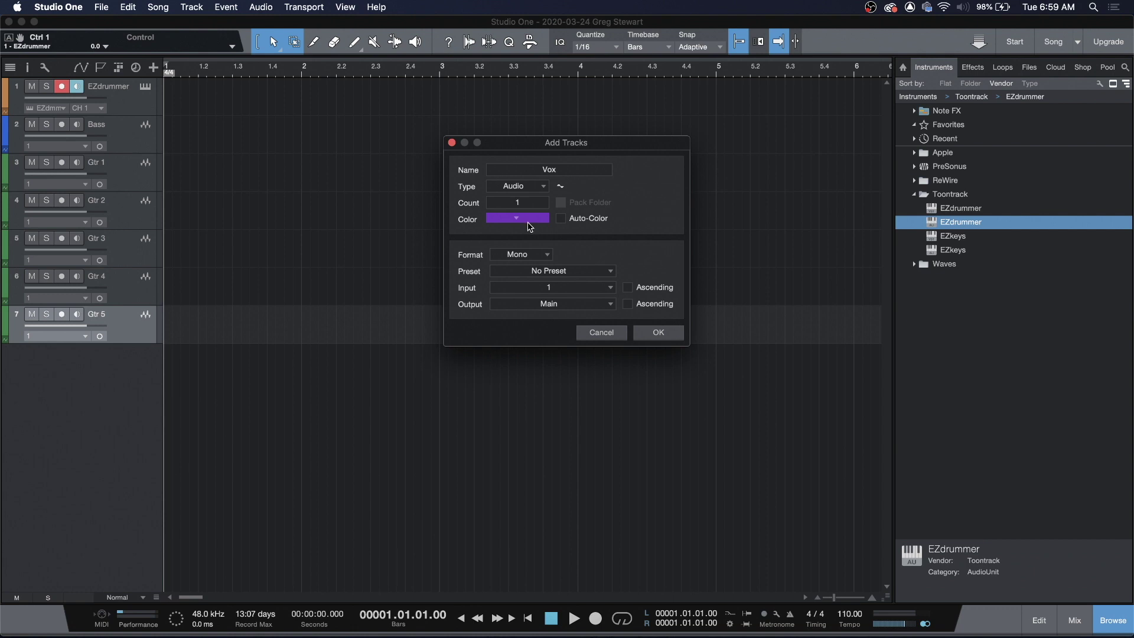
left_click(548, 287)
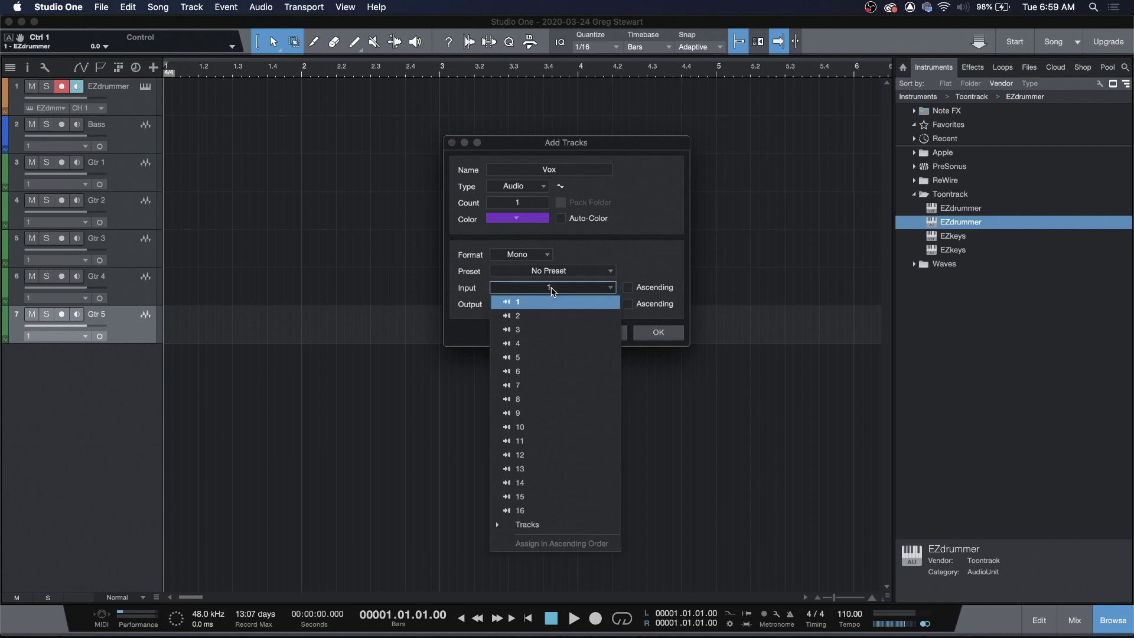
left_click(548, 316)
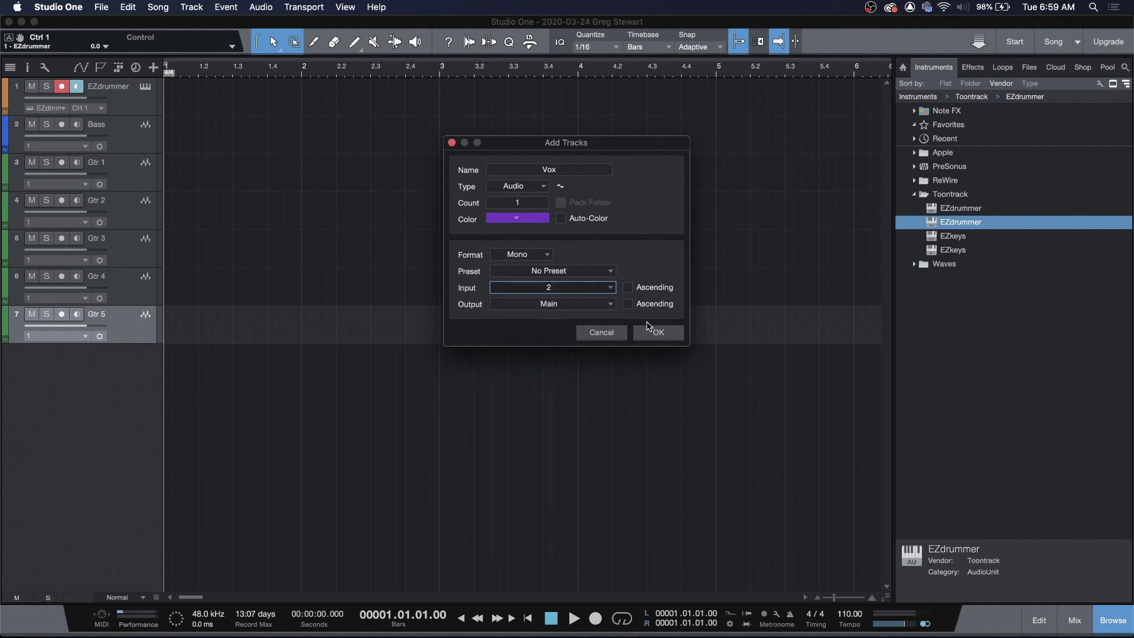
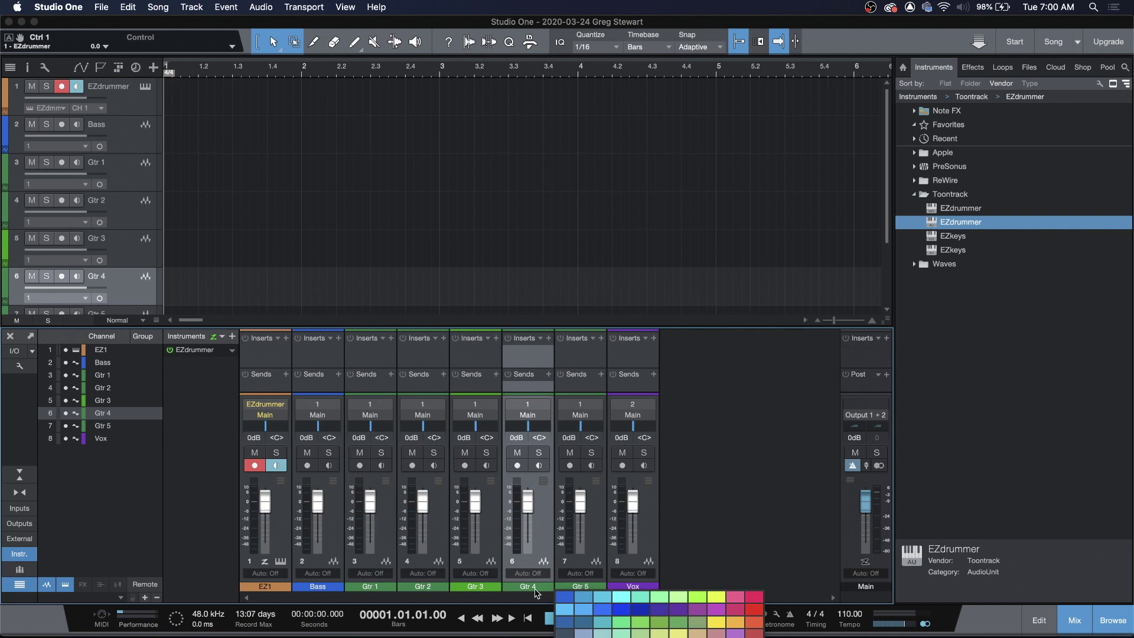
Color the Gtr 4 channel bright green and the Gtr 5 channel lime green in the mixer.
left_click(579, 587)
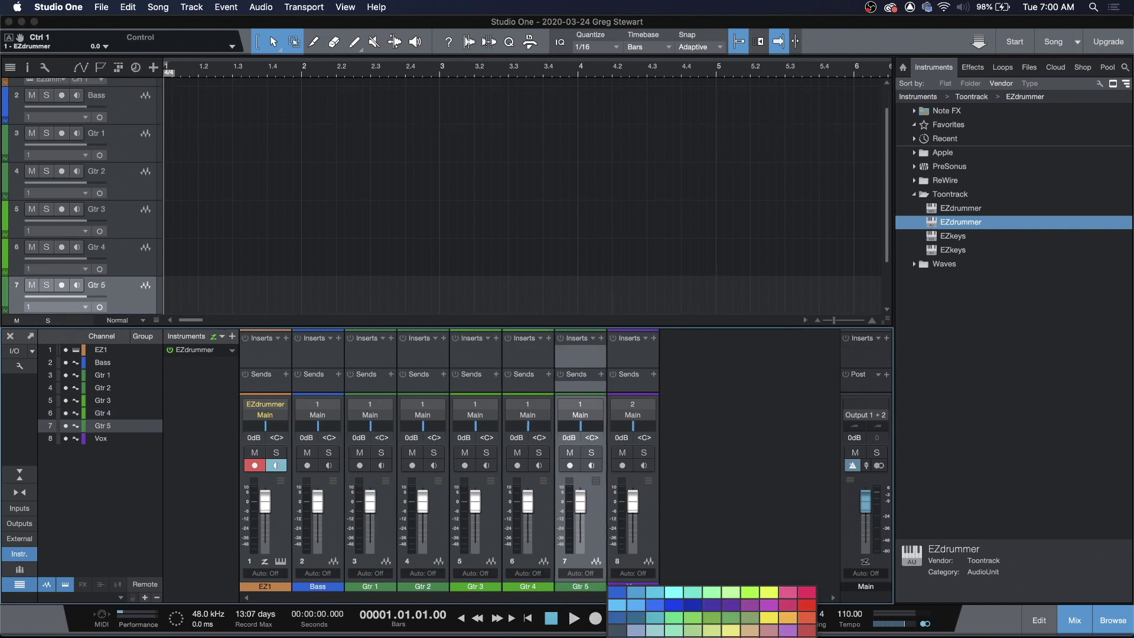
left_click(749, 592)
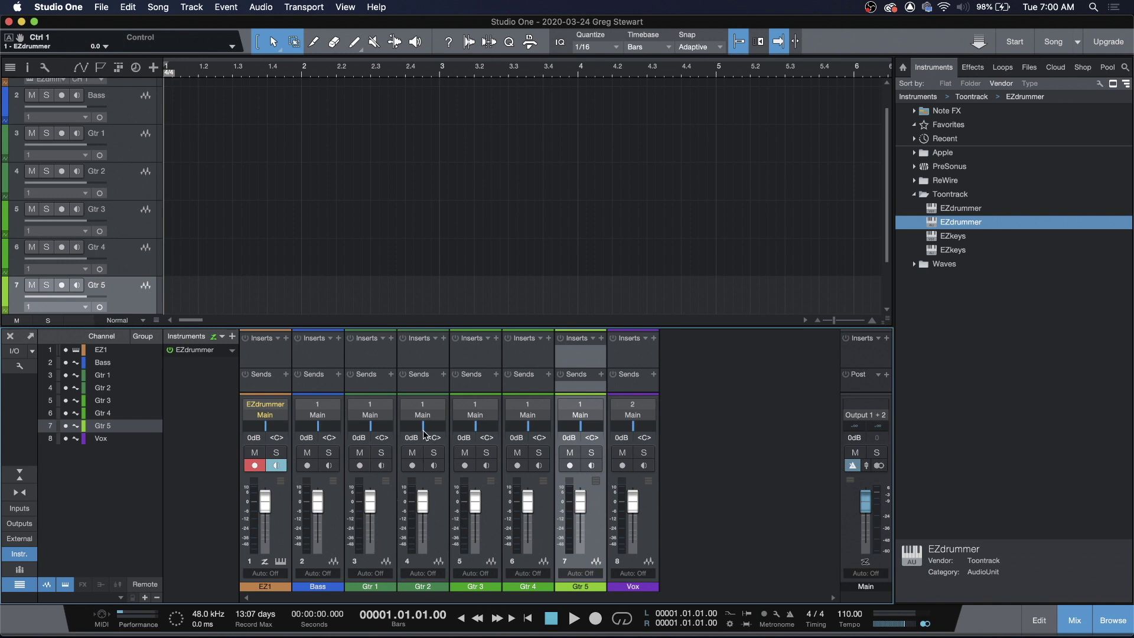
Pan the Gtr 2 and Gtr 4 channels hard right and the Gtr 3 channel hard left.
left_click_drag(423, 432, 447, 432)
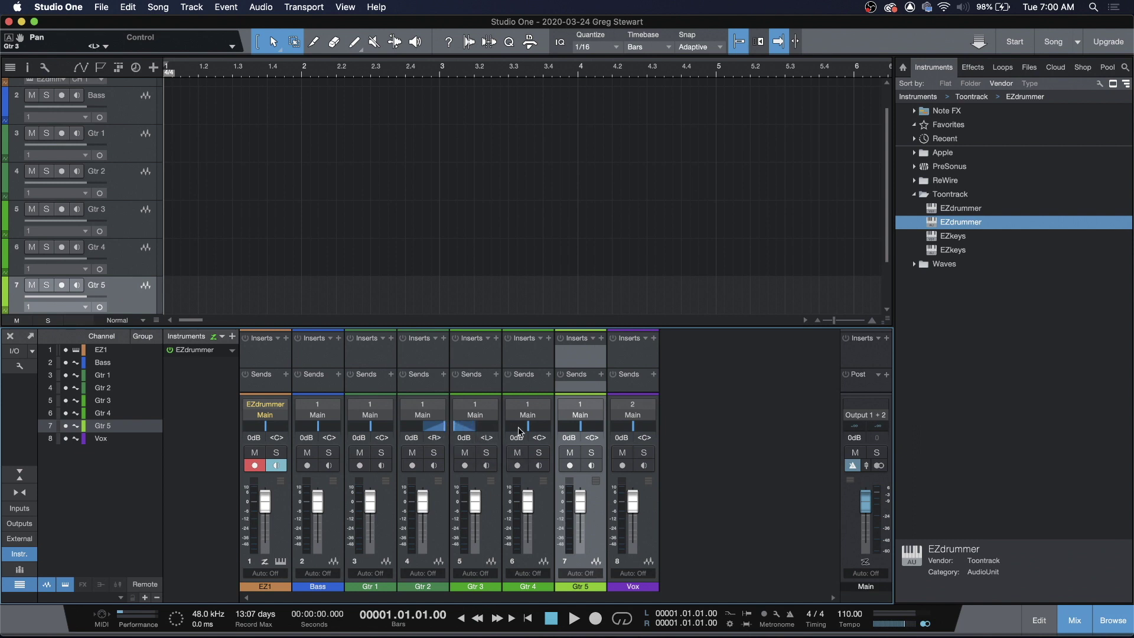
left_click_drag(529, 430, 554, 429)
Rename the Gtr 5 channel as Lead Gtr.
double_click(581, 588)
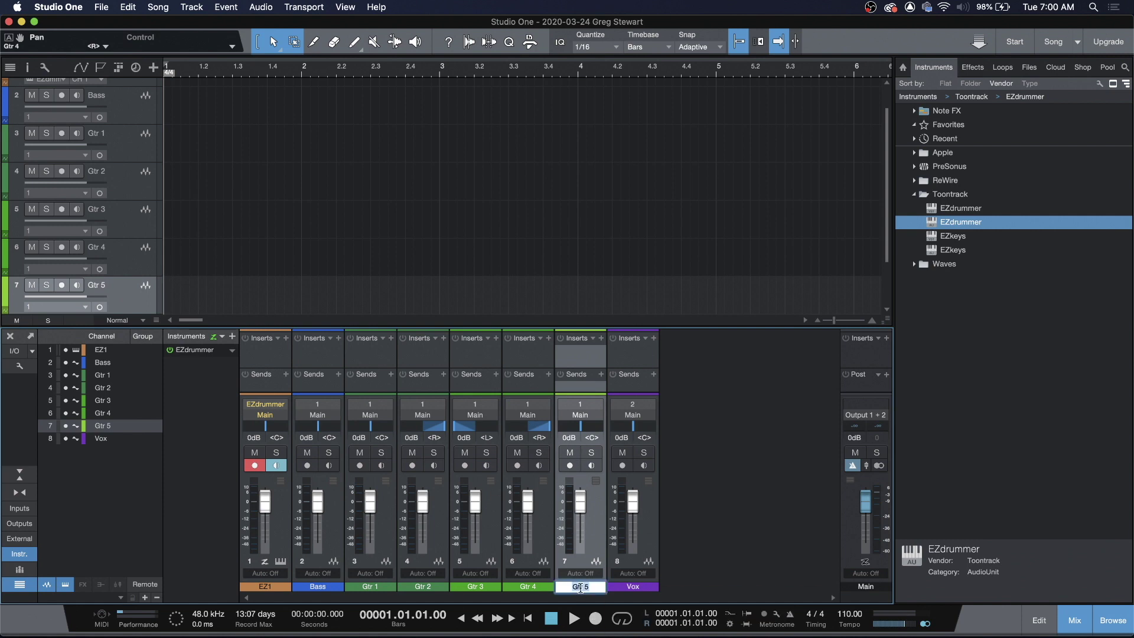
type("Lead Gtr")
key("Return")
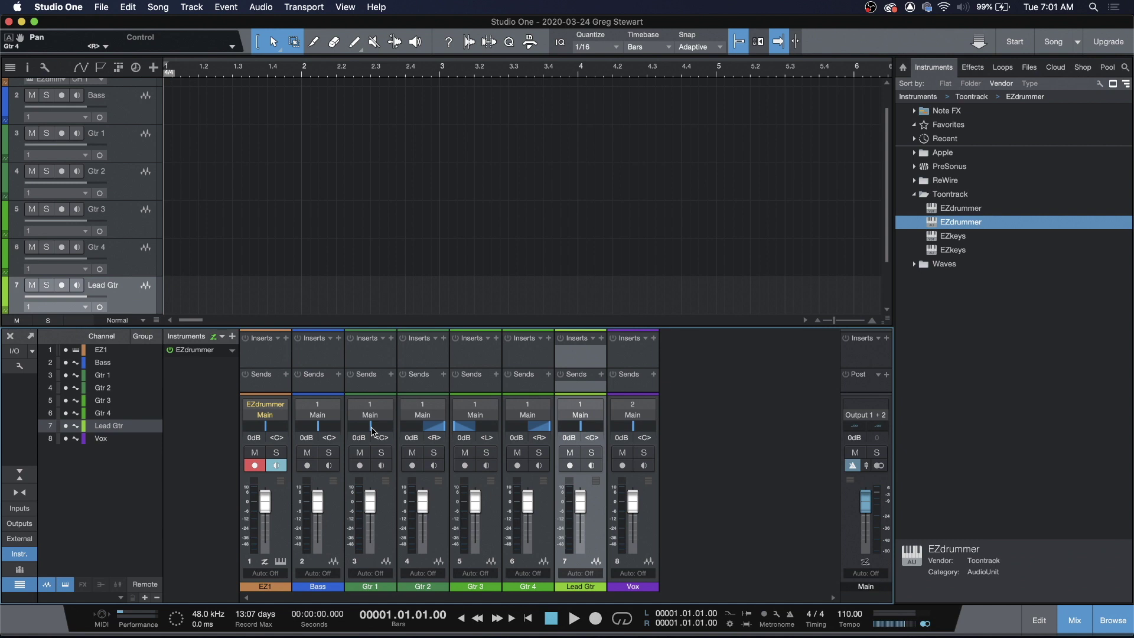
Try panning the Gtr 1 channel to the left and return its pan to center.
left_click_drag(372, 430, 330, 433)
left_click_drag(354, 431, 369, 429)
Insert AmpliTube 4 from the favorite effects on the Bass channel.
left_click(972, 69)
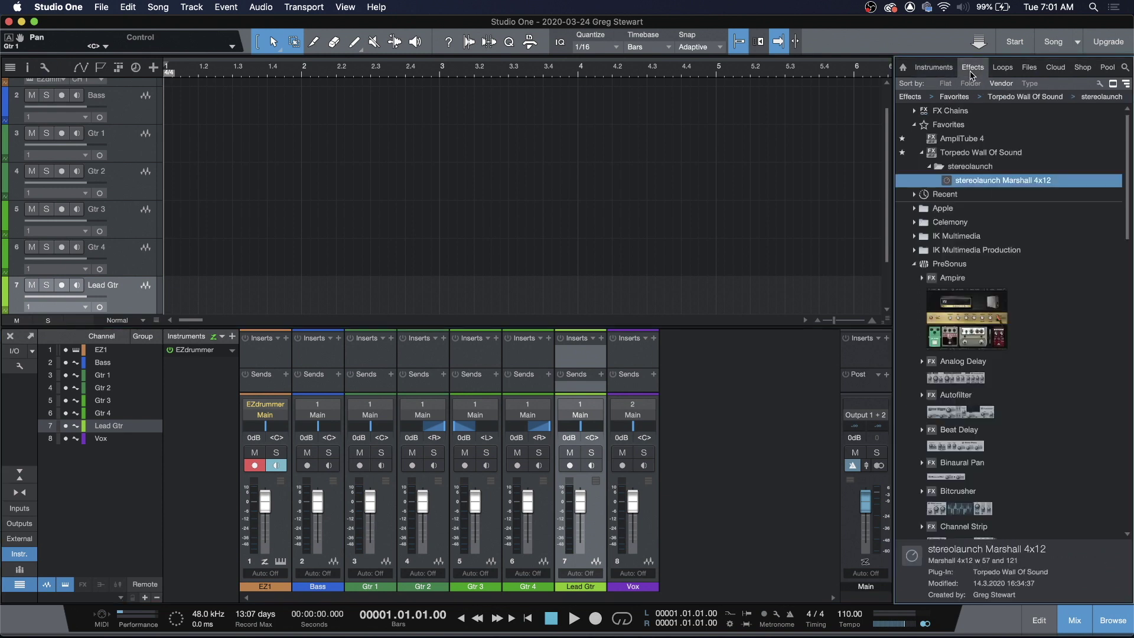
left_click(955, 140)
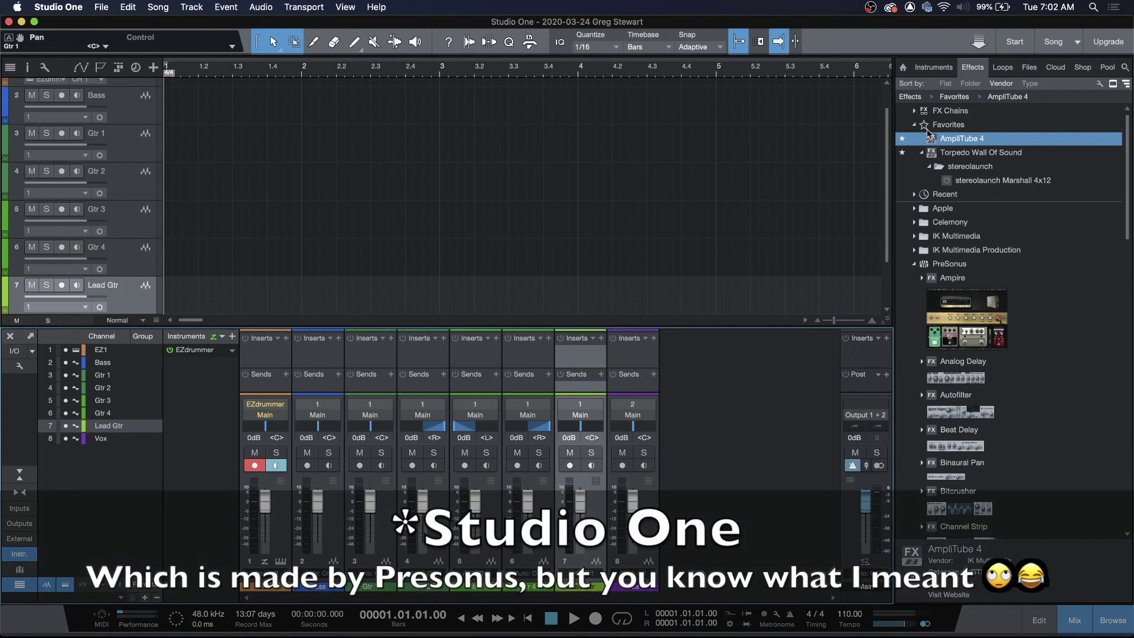
left_click_drag(951, 143, 329, 358)
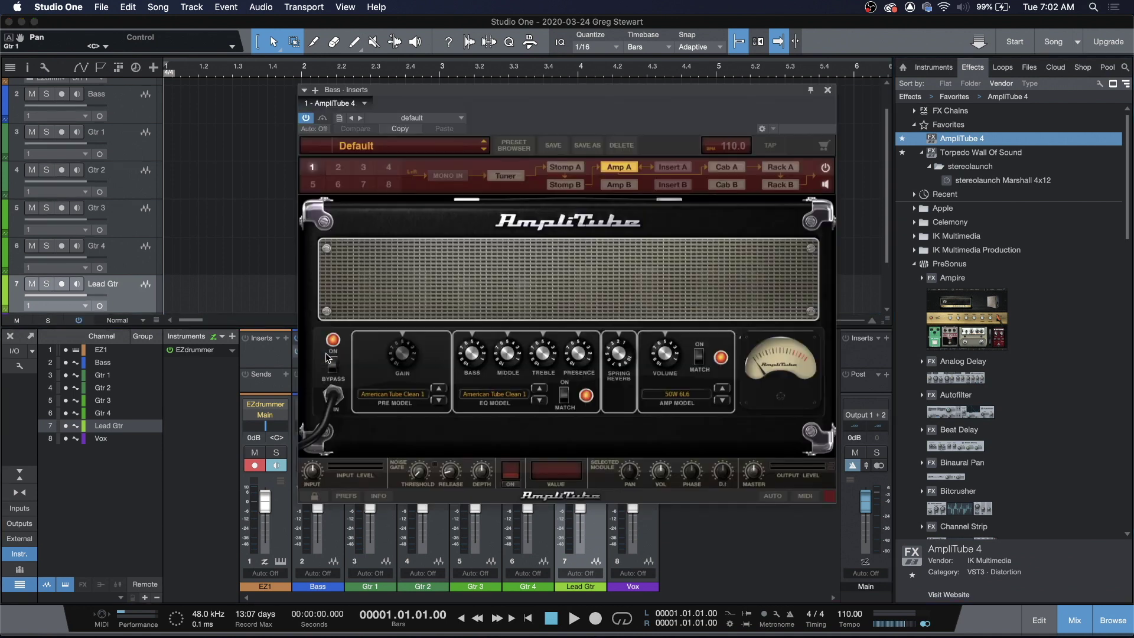
Load the Bass 1 preset from AmpliTube Free's complete bass rigs, set the amp gain to 6.2 and close the plug-in window.
left_click(456, 147)
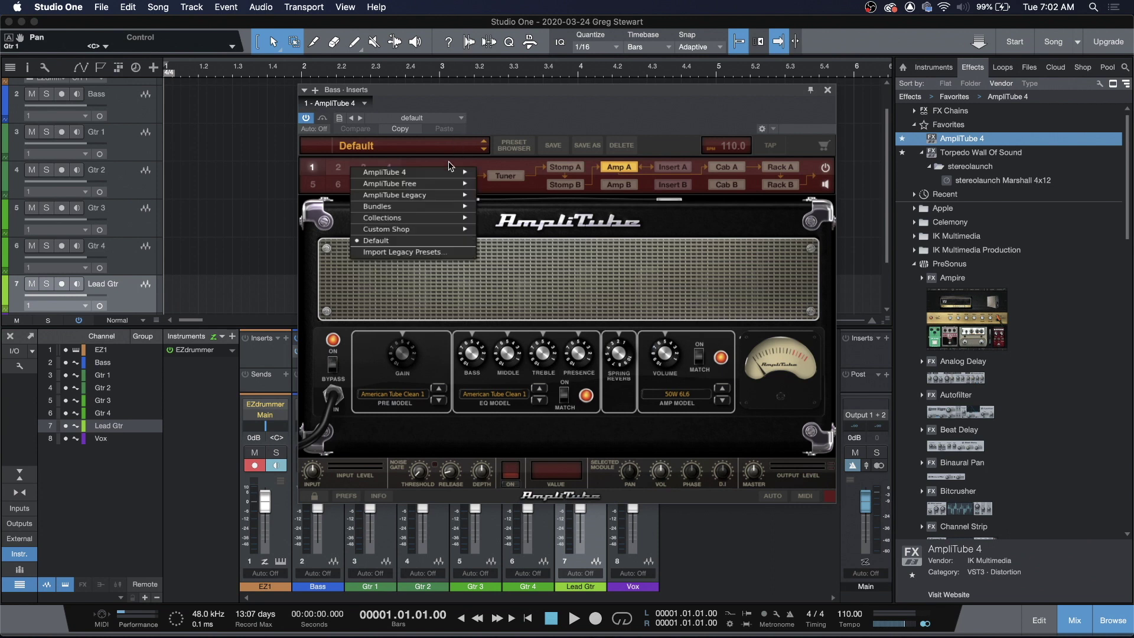
mouse_move(448, 189)
mouse_move(515, 185)
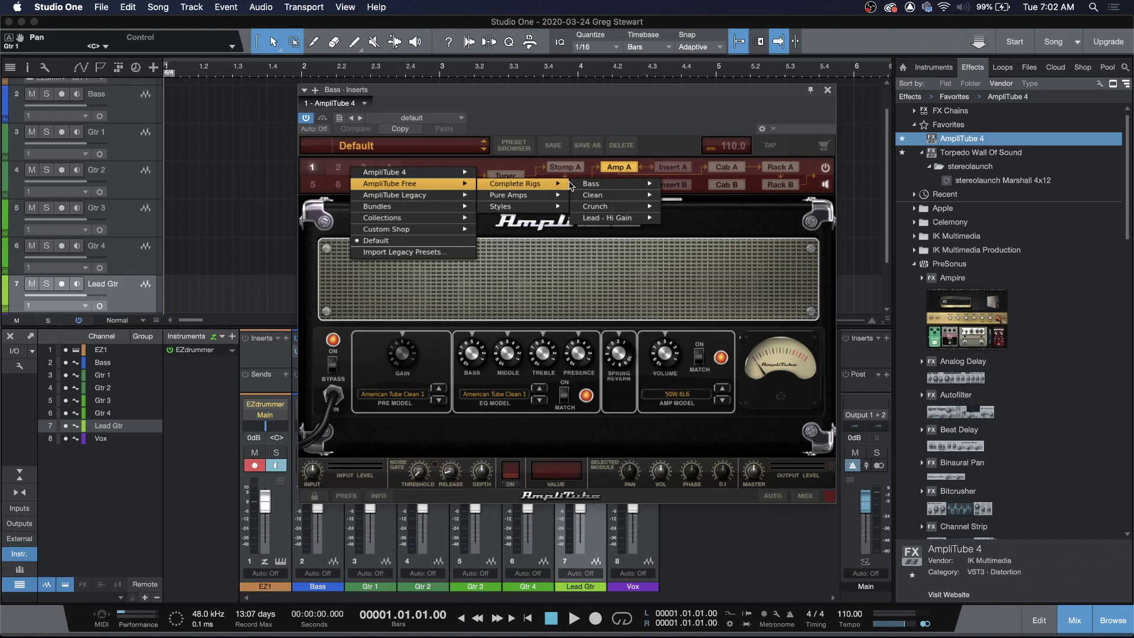
mouse_move(591, 185)
left_click(680, 184)
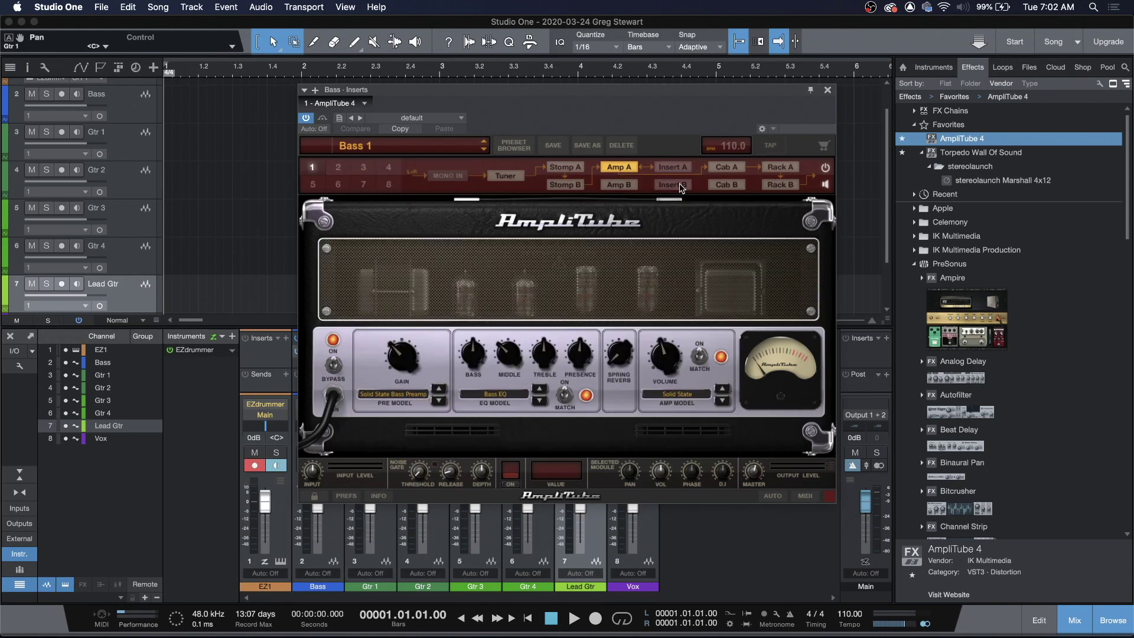
left_click_drag(400, 361, 395, 337)
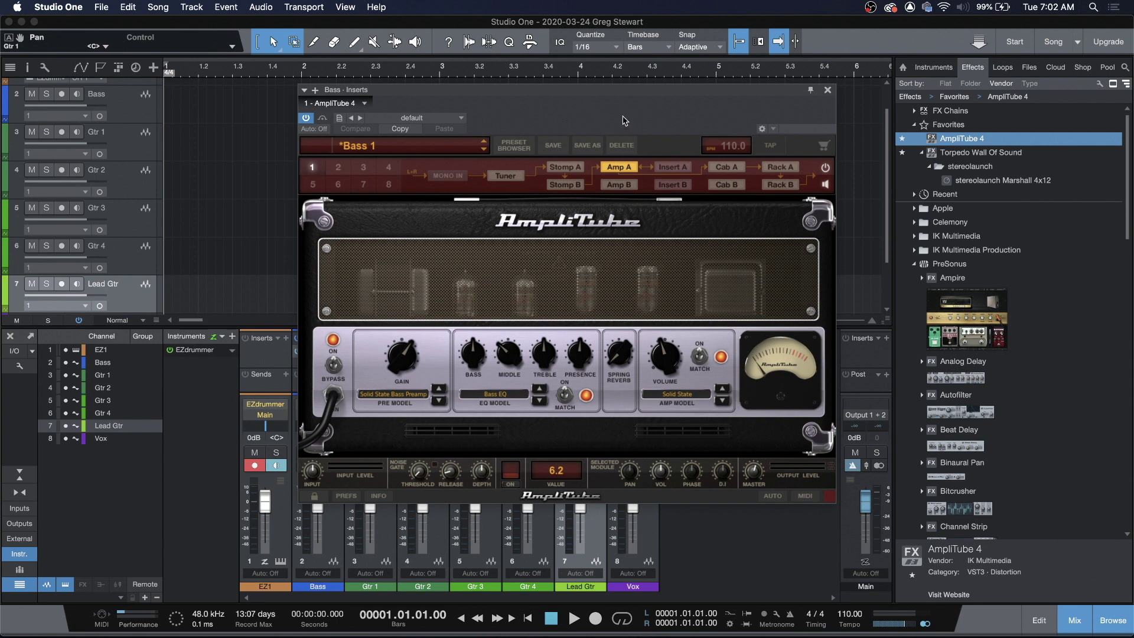
left_click(828, 91)
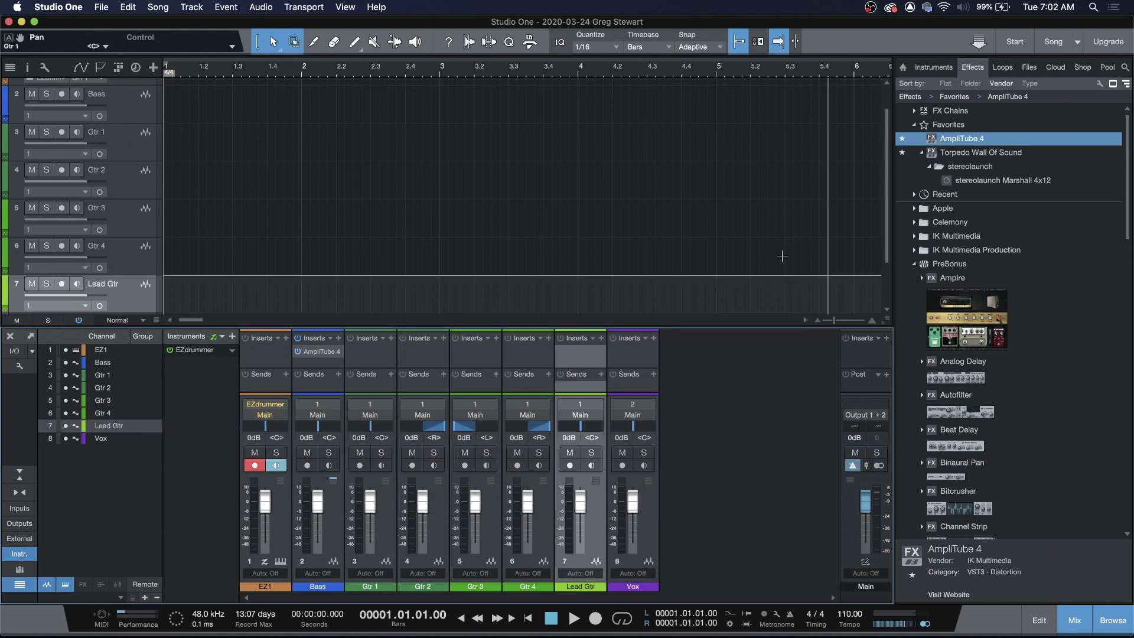
Insert AmpliTube 4 on the Gtr 3 channel and load the Rock Steady preset from the MESA Boogie Dual Rectifier collection.
left_click_drag(957, 146, 475, 357)
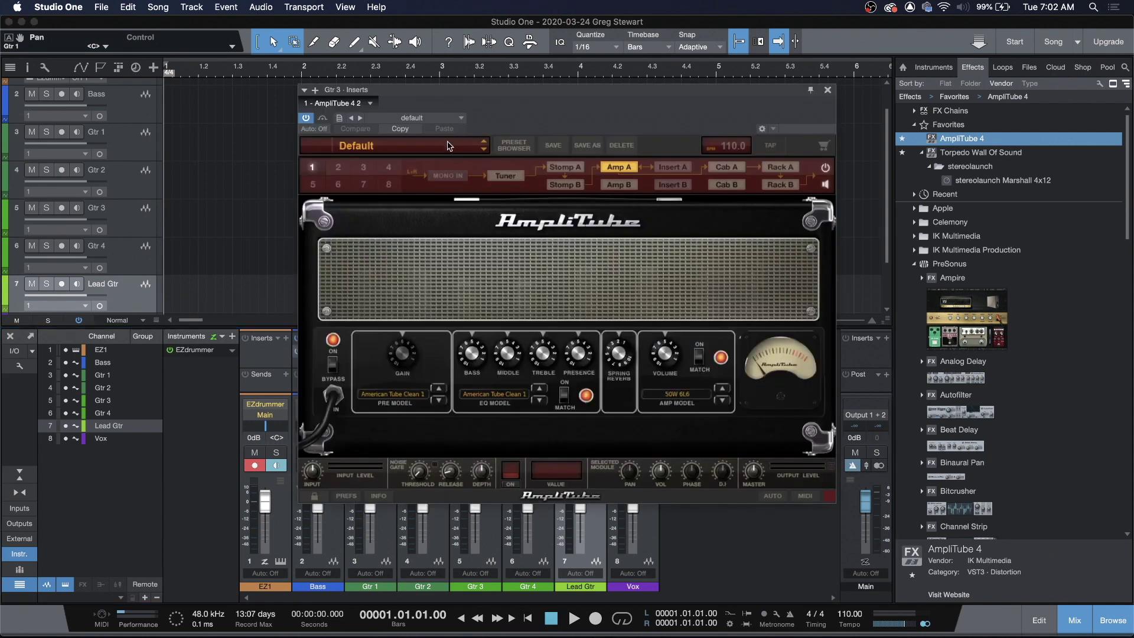
left_click(451, 146)
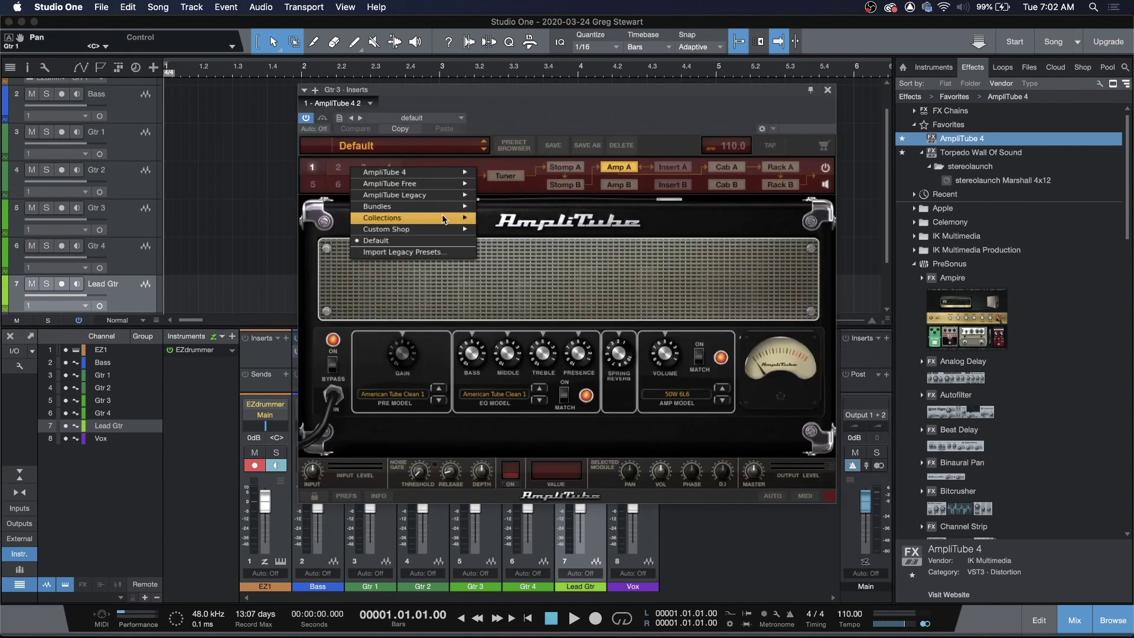
mouse_move(444, 222)
mouse_move(594, 345)
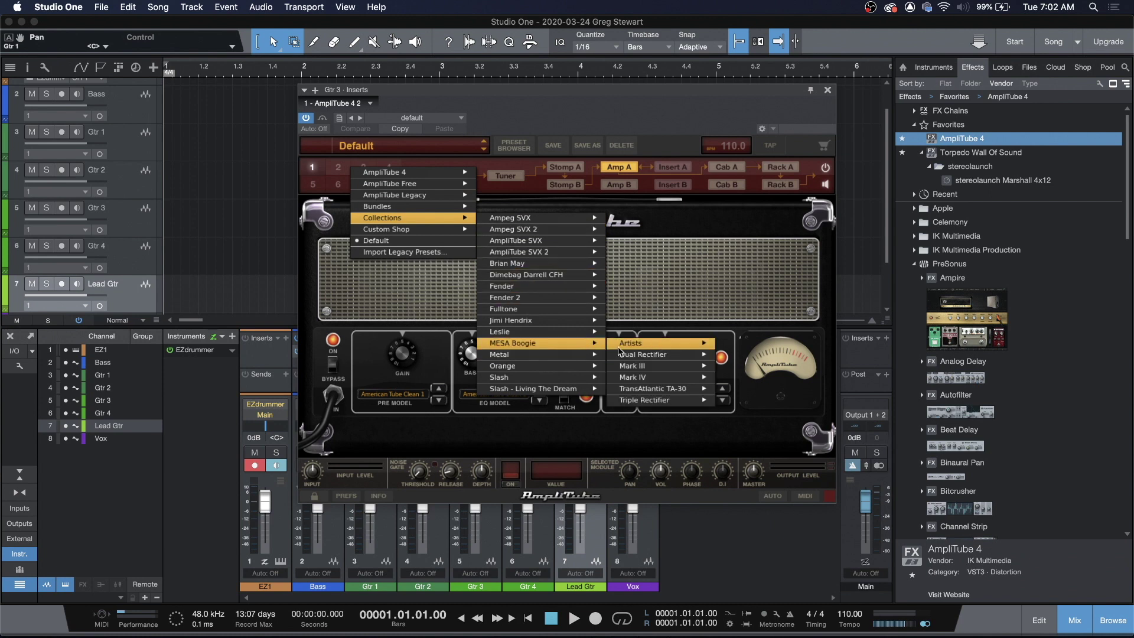
mouse_move(628, 358)
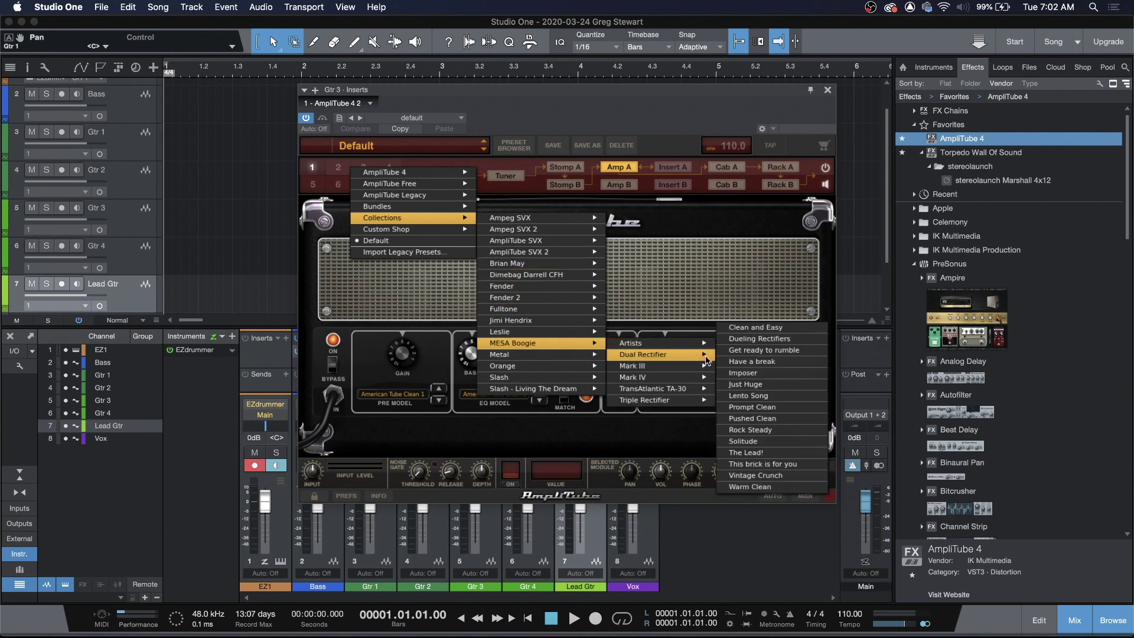
left_click(753, 430)
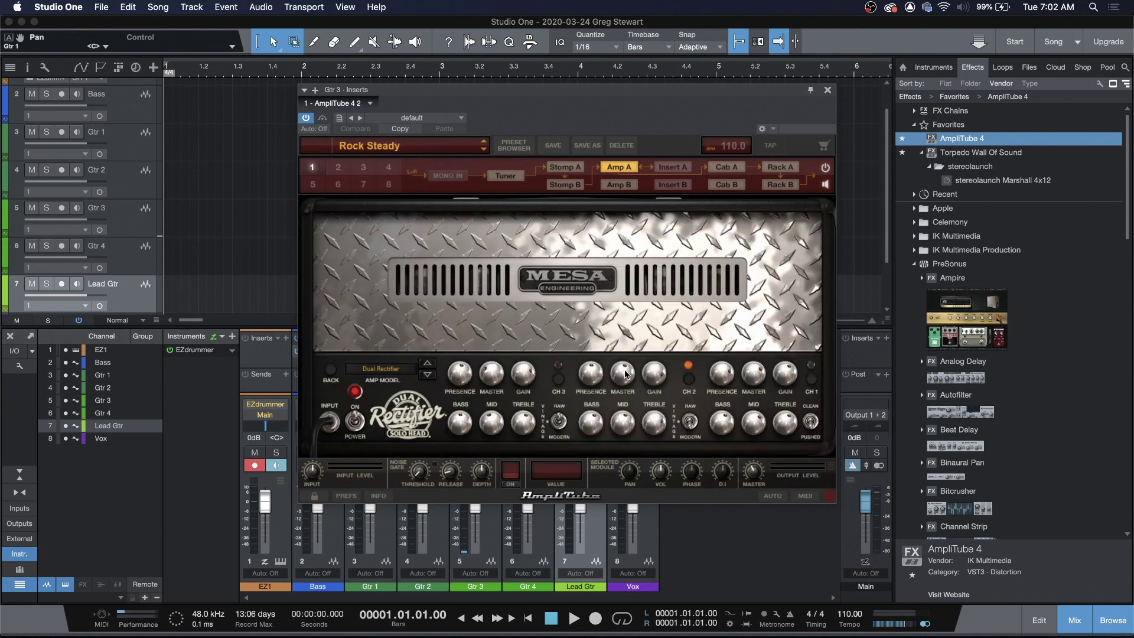
left_click_drag(654, 378, 654, 391)
left_click(828, 90)
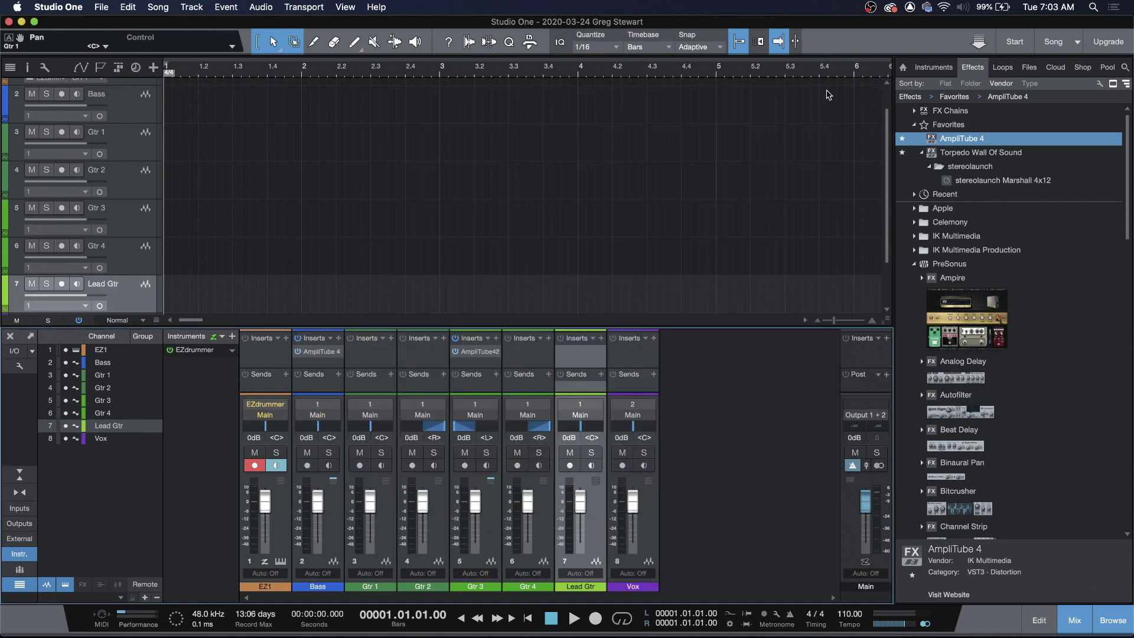
left_click(522, 358)
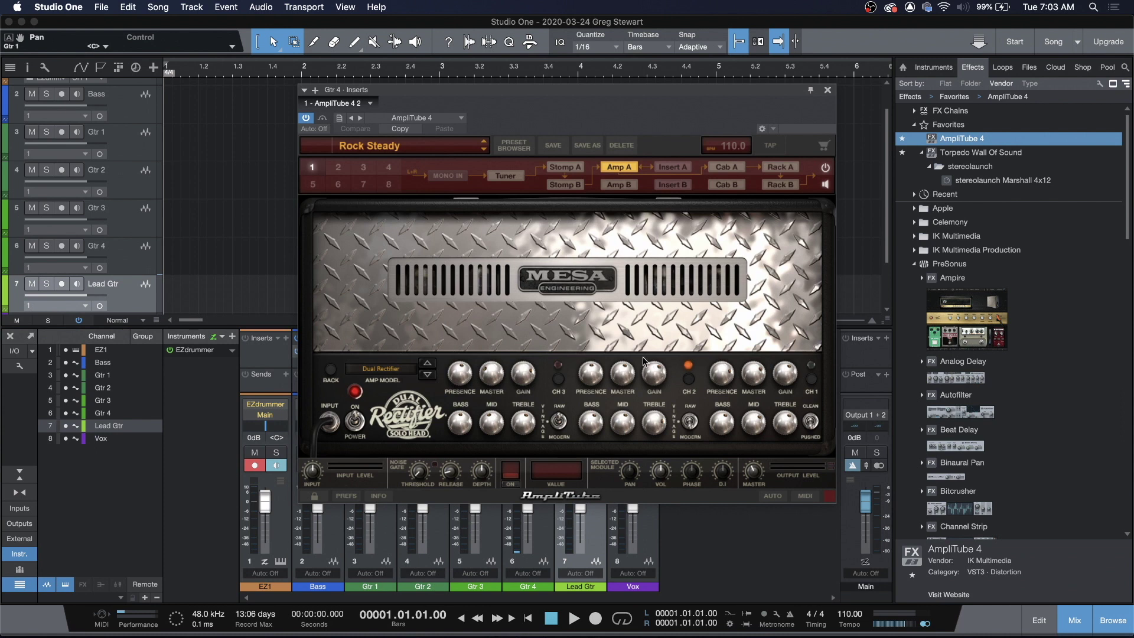
left_click(828, 92)
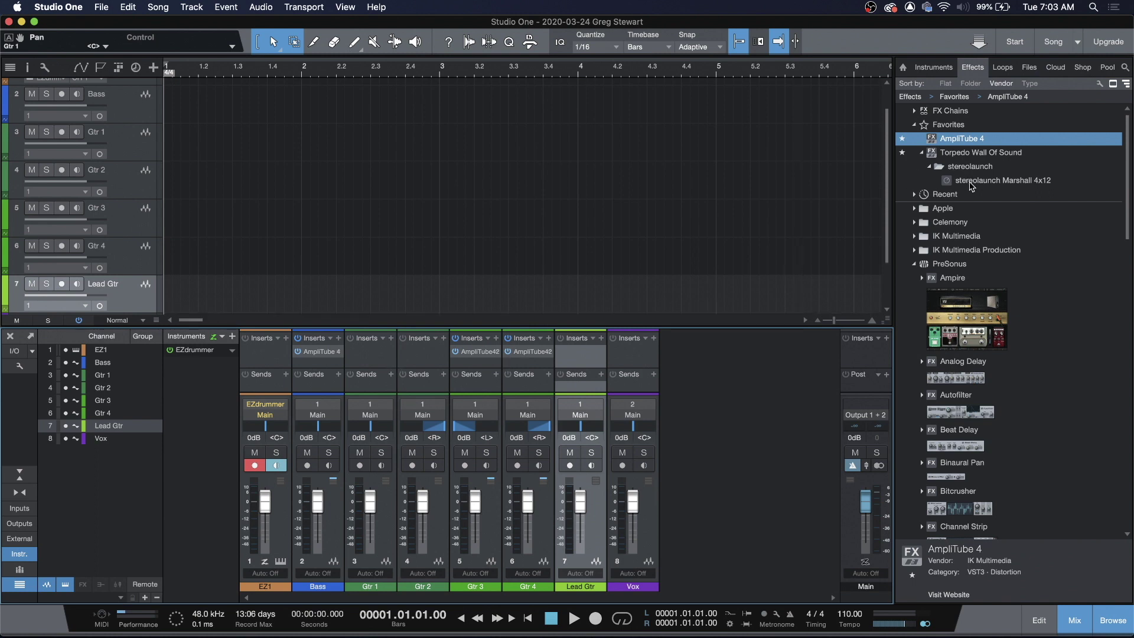
Insert the Torpedo Wall of Sound preset stereolaunch Marshall 4x12 on the Gtr 1 and Gtr 2 channels.
left_click_drag(972, 185, 363, 353)
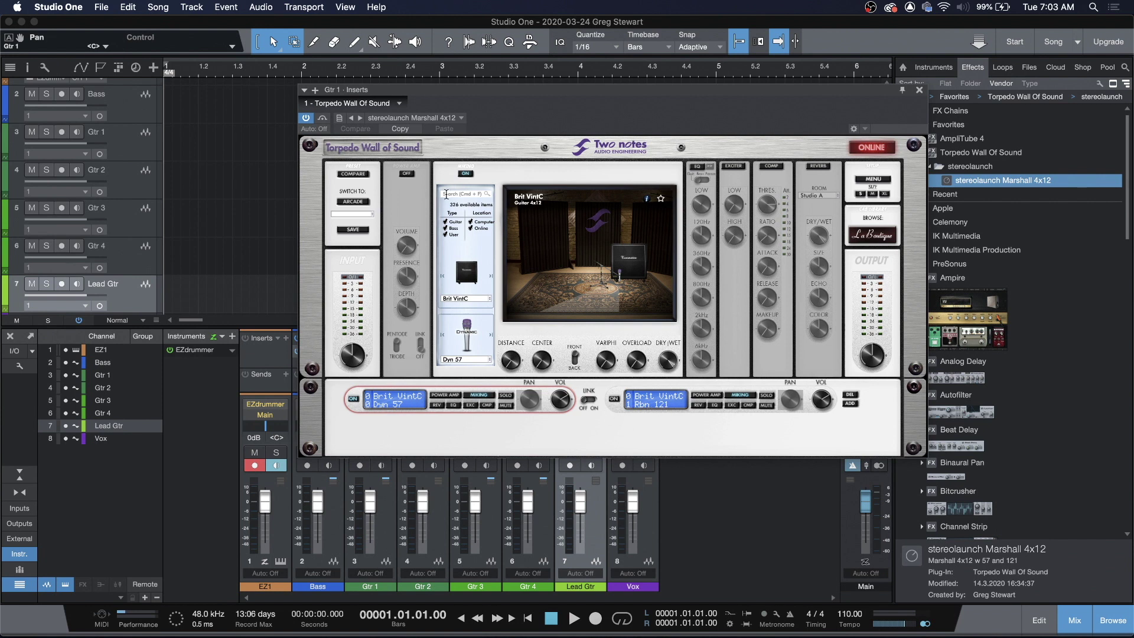
left_click(919, 90)
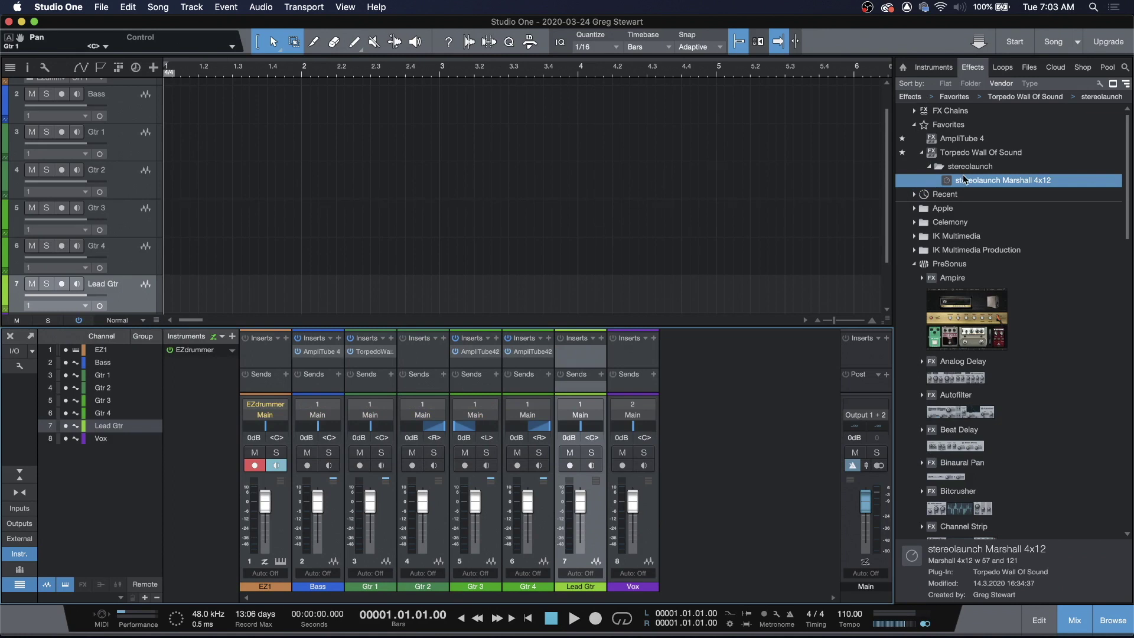
left_click_drag(967, 184, 430, 360)
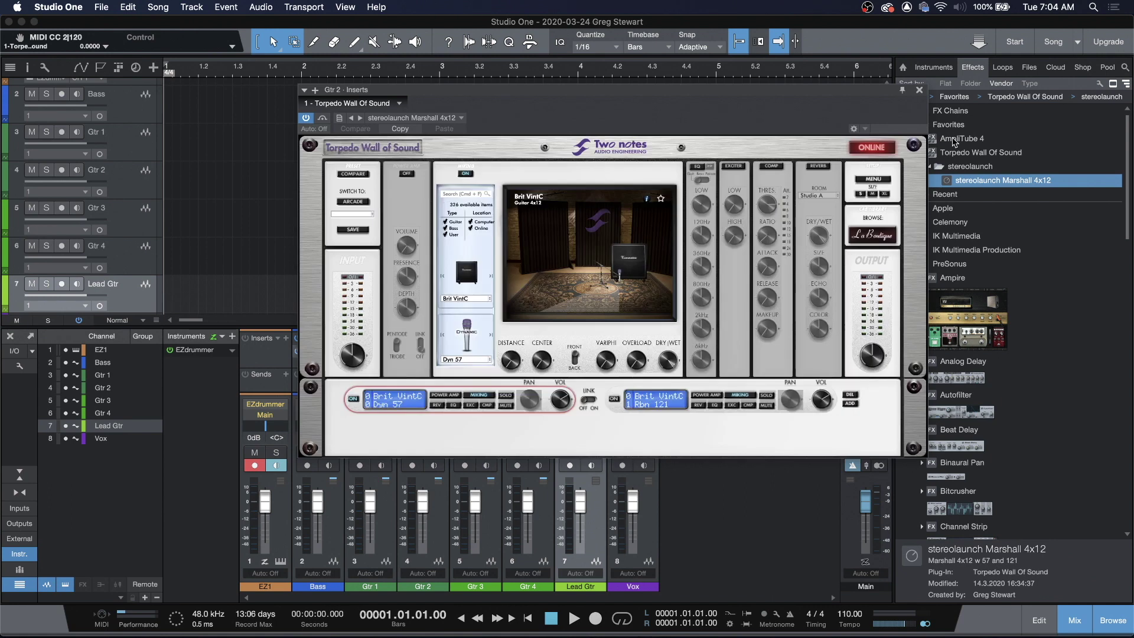
left_click(919, 91)
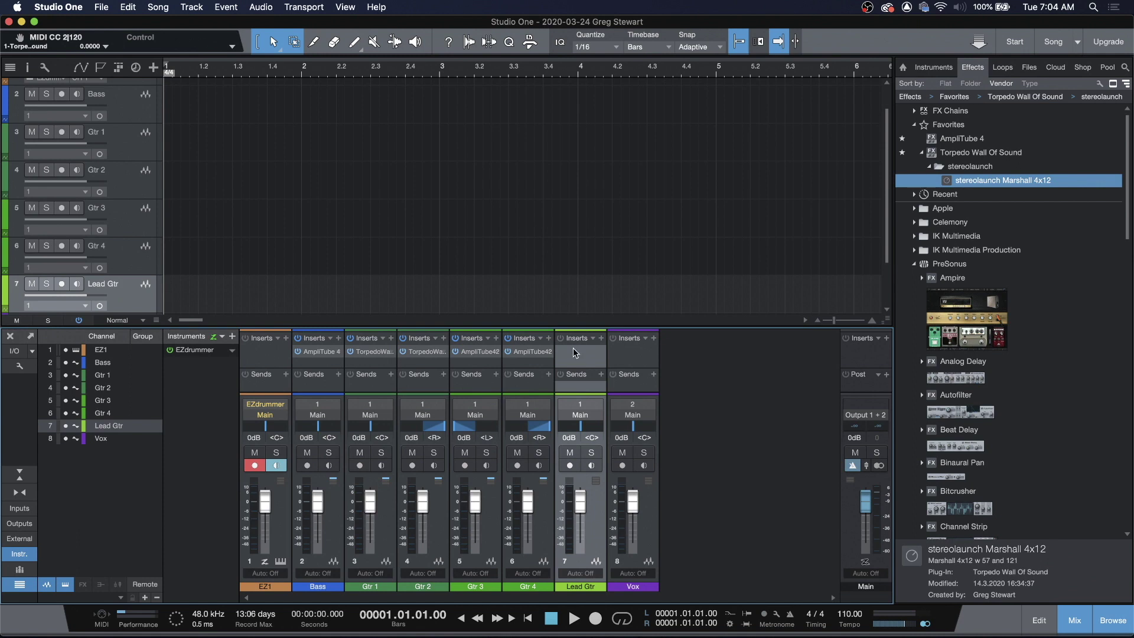
Copy the AmpliTube 4 insert from Gtr 4 to Lead Gtr and raise the amp's channel 2 gain.
left_click_drag(534, 358, 572, 358)
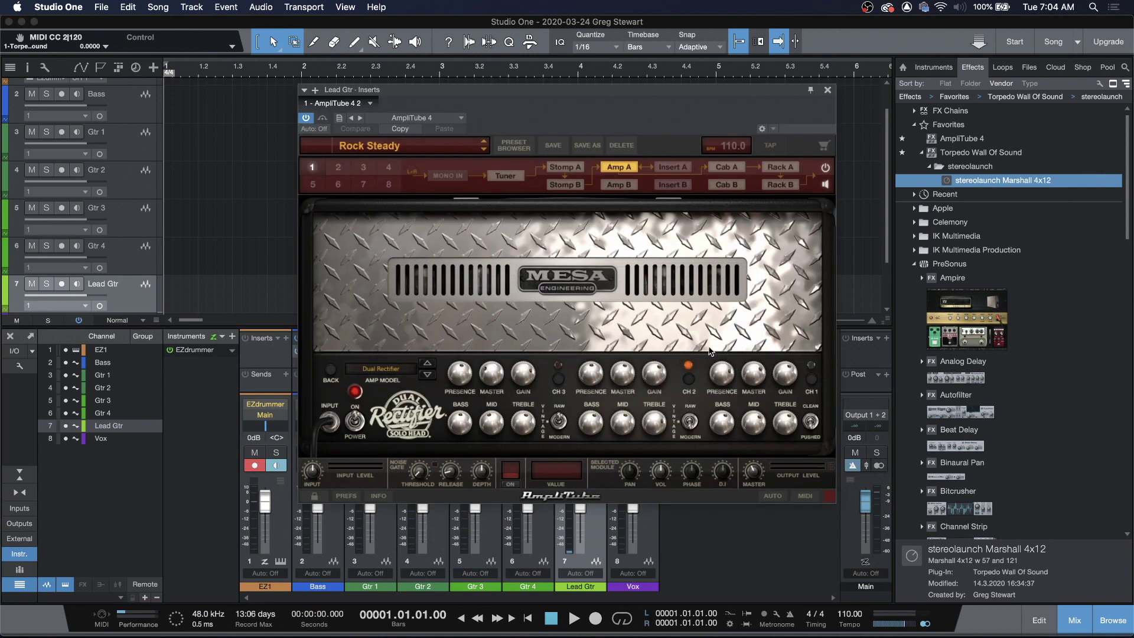
left_click_drag(650, 380, 650, 366)
left_click(827, 90)
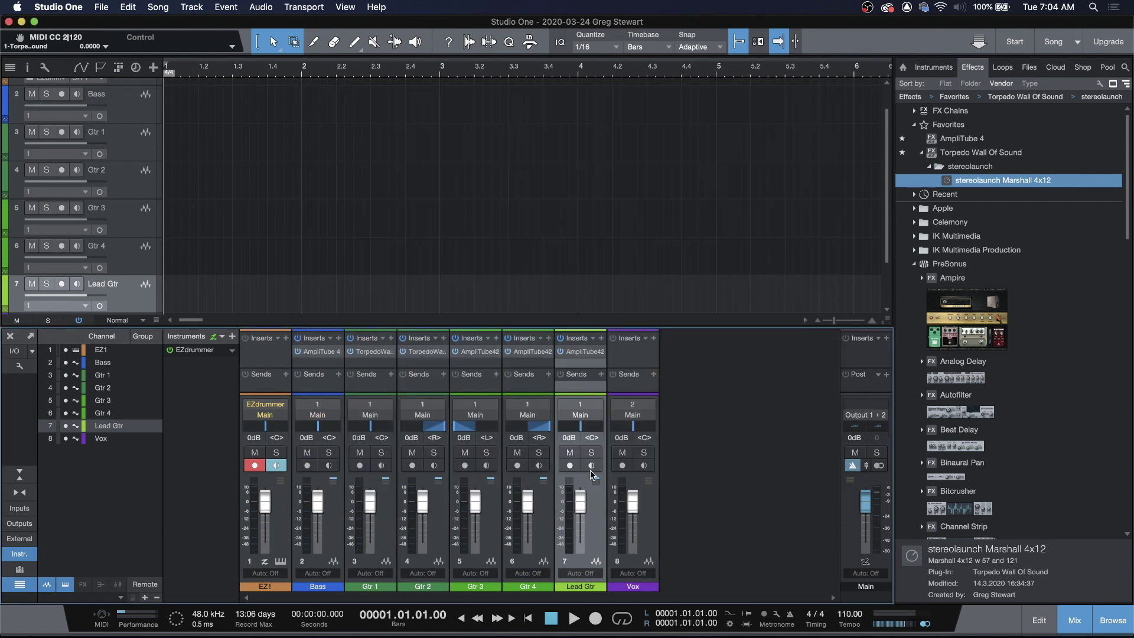
Set the audio input of the Gtr 1 and Gtr 2 channels to Input 3.
left_click(370, 405)
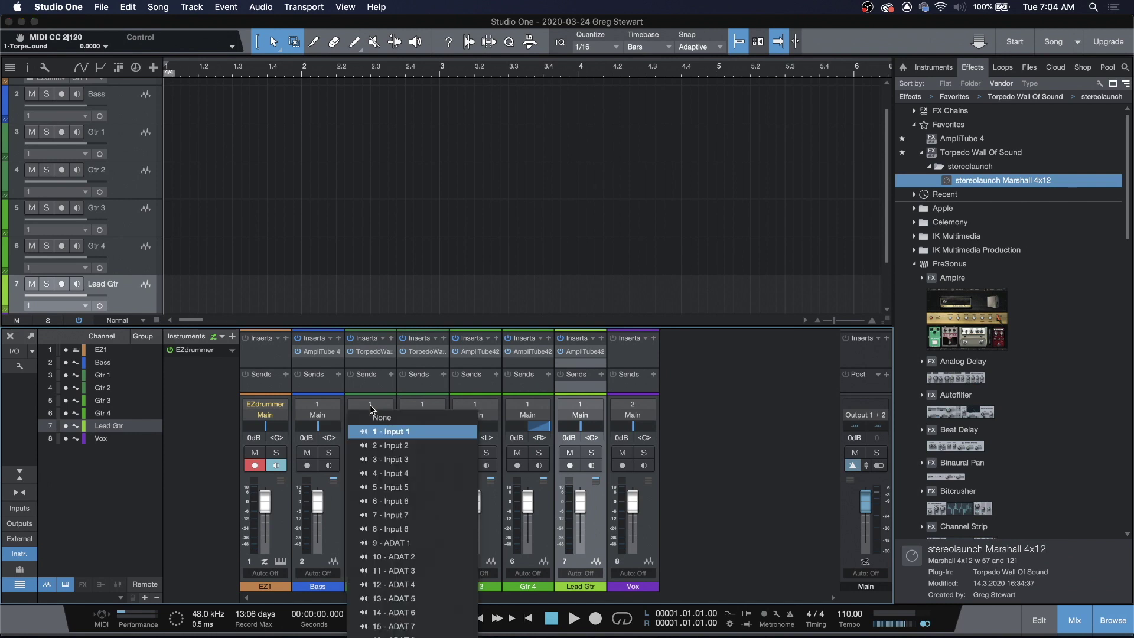
left_click(397, 460)
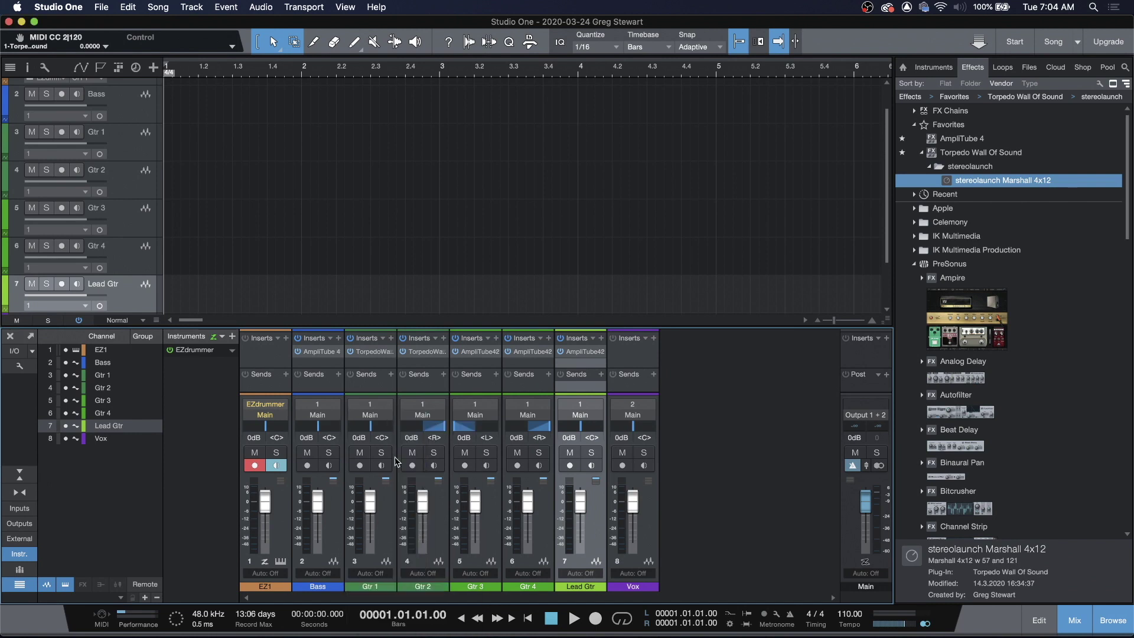
left_click(422, 405)
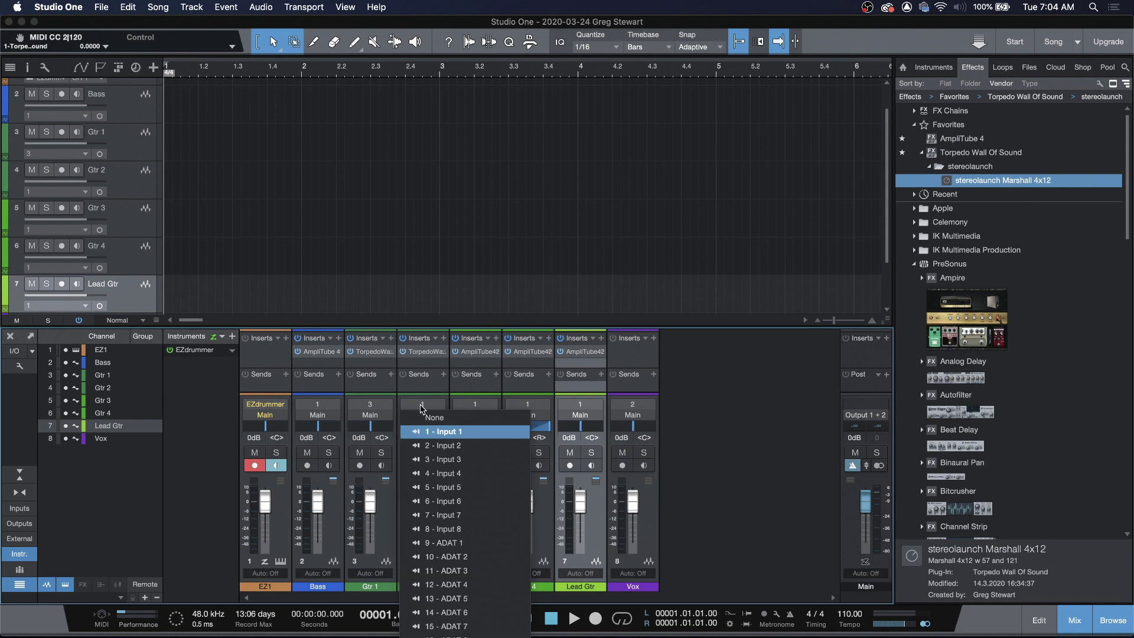
left_click(444, 459)
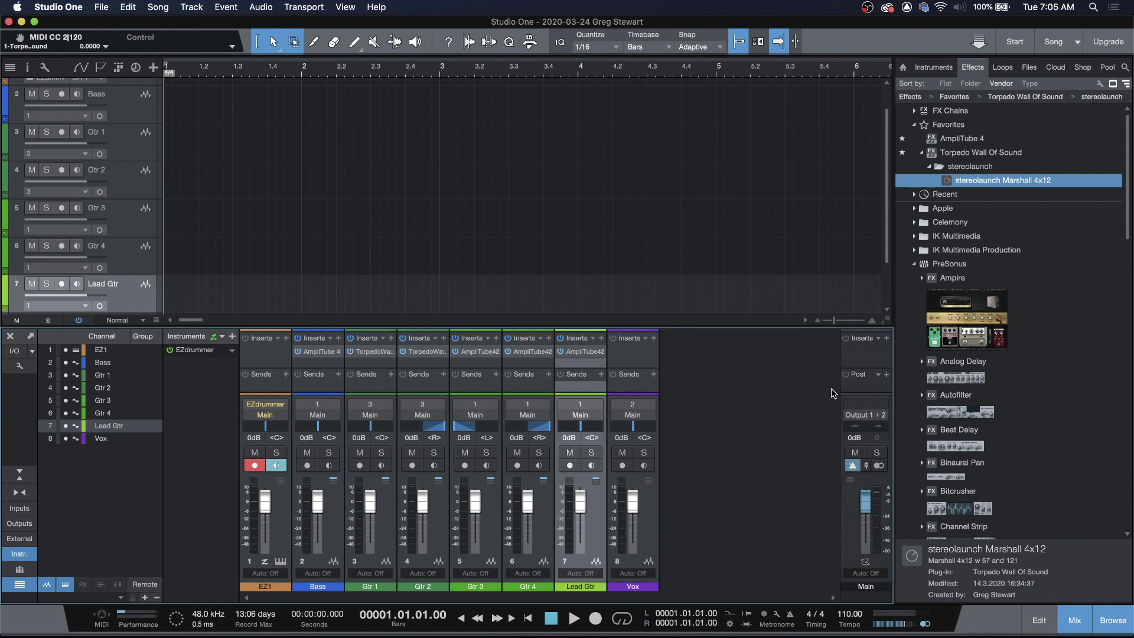
Save the song as a template titled Standard Rock Songwriting 2.
left_click(99, 10)
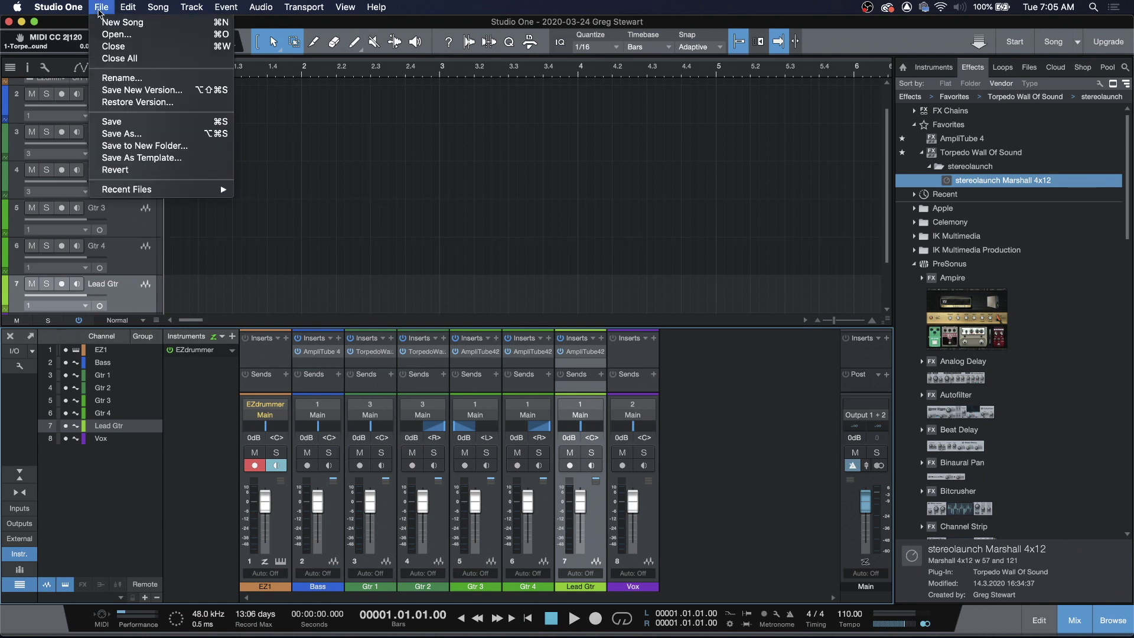
left_click(137, 159)
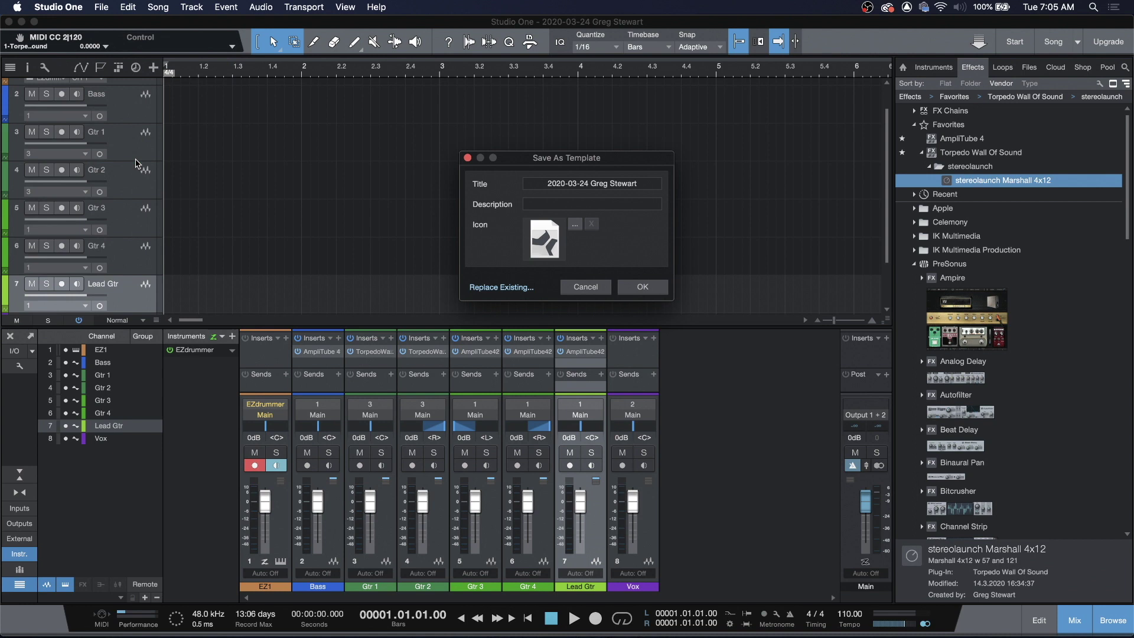
left_click(644, 185)
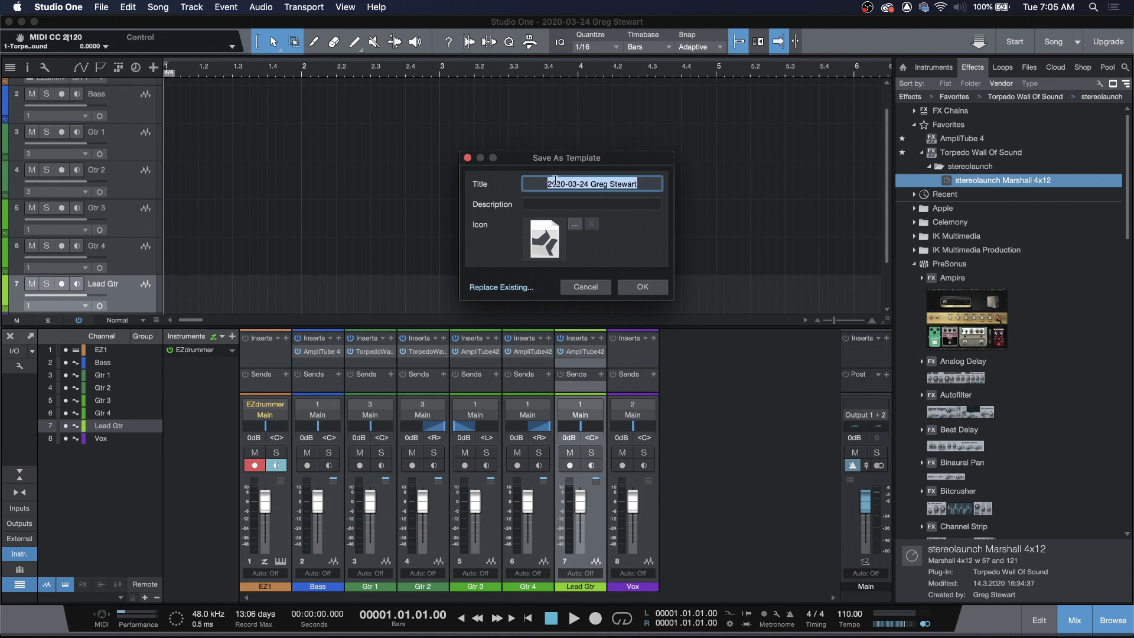
type("Standard Rock Song")
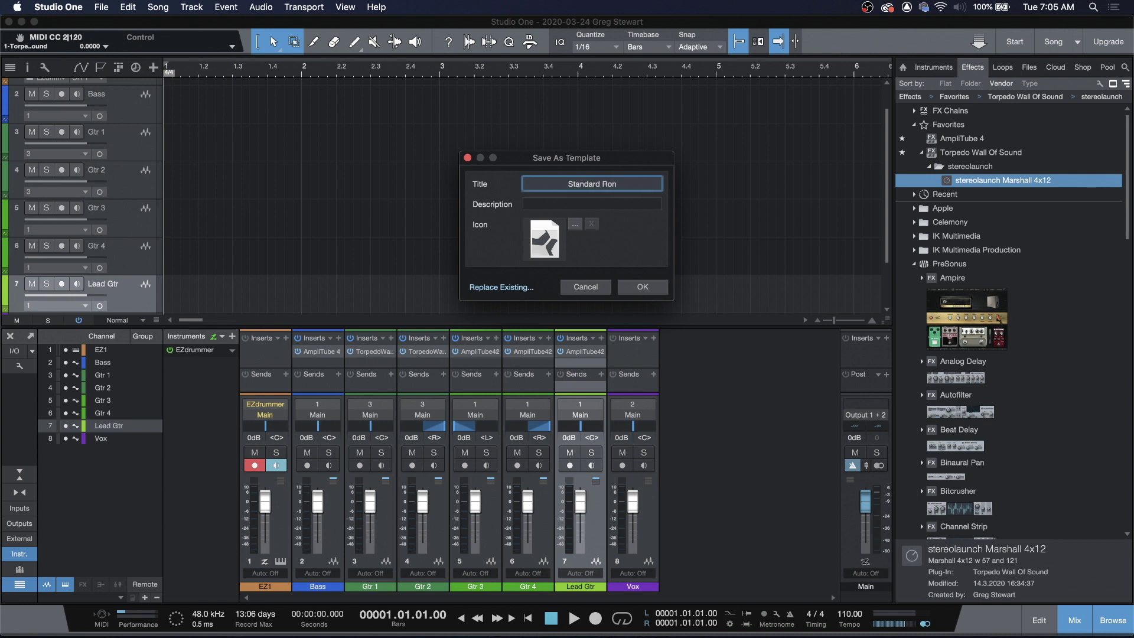
type("writing 2")
left_click(642, 287)
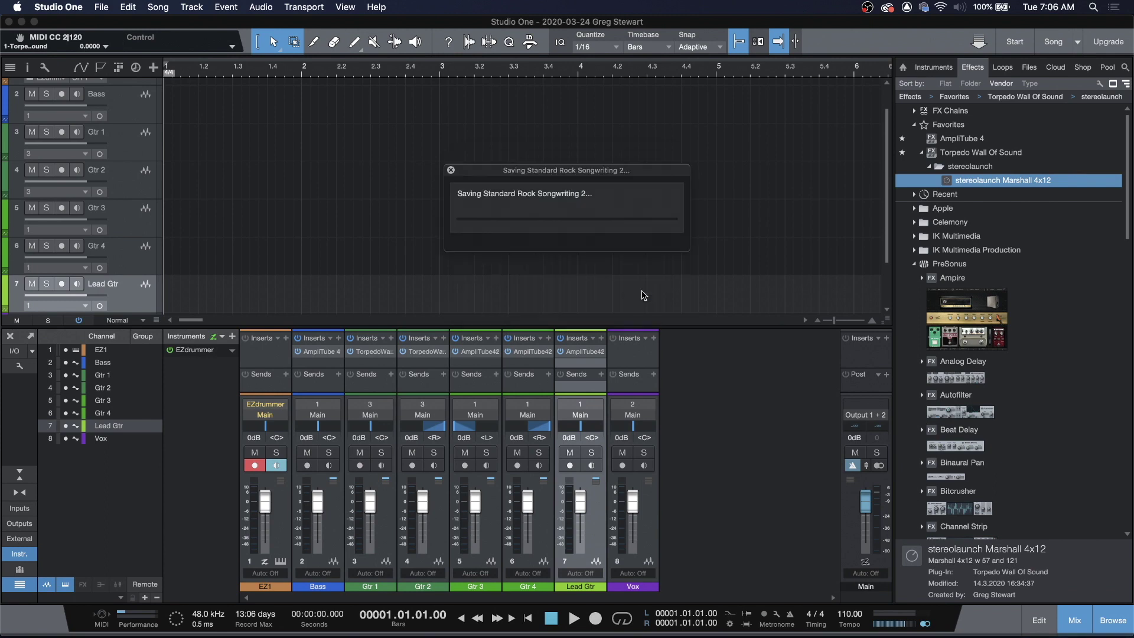
Close all open songs without saving the changes.
left_click(101, 6)
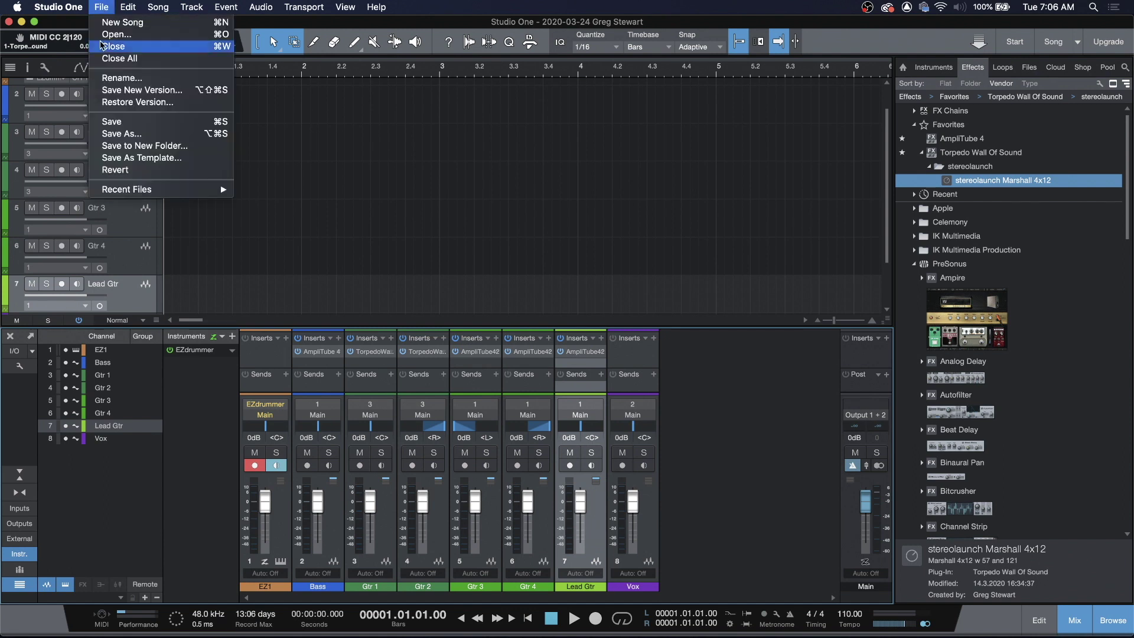
left_click(120, 59)
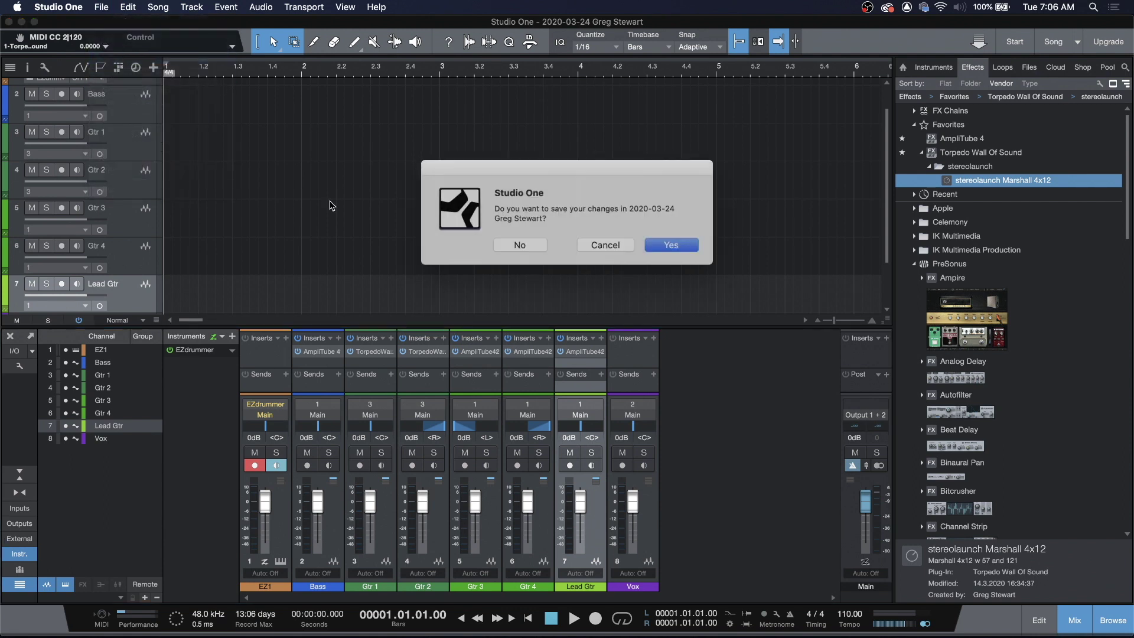
left_click(513, 243)
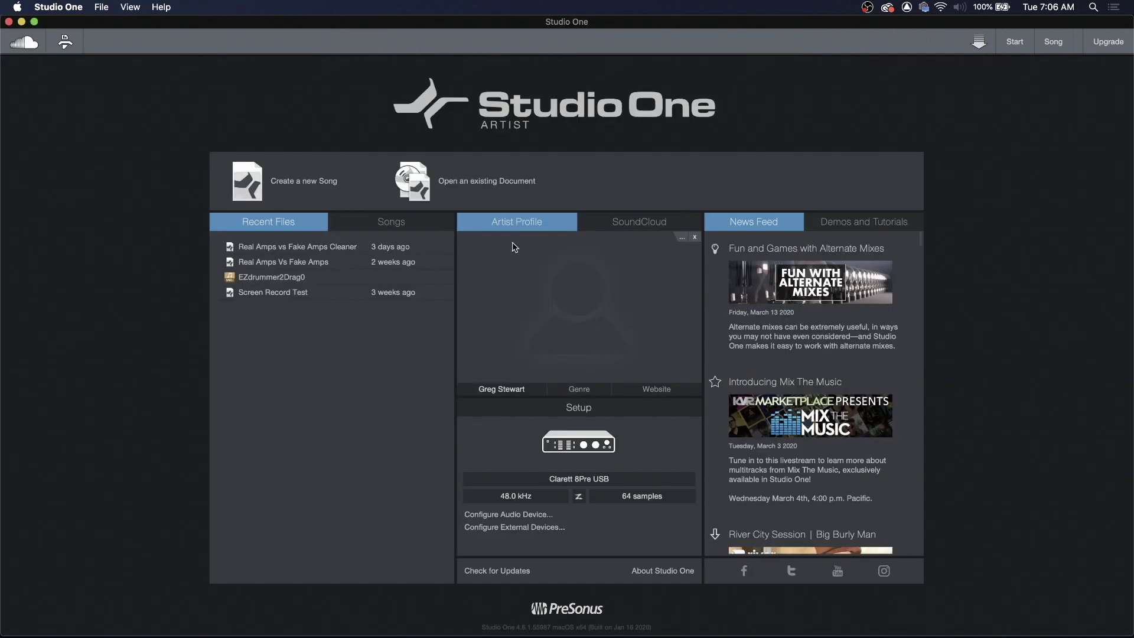
Create a new song from the user template Standard Rock Songwriting 2, keeping the default song settings.
left_click(316, 182)
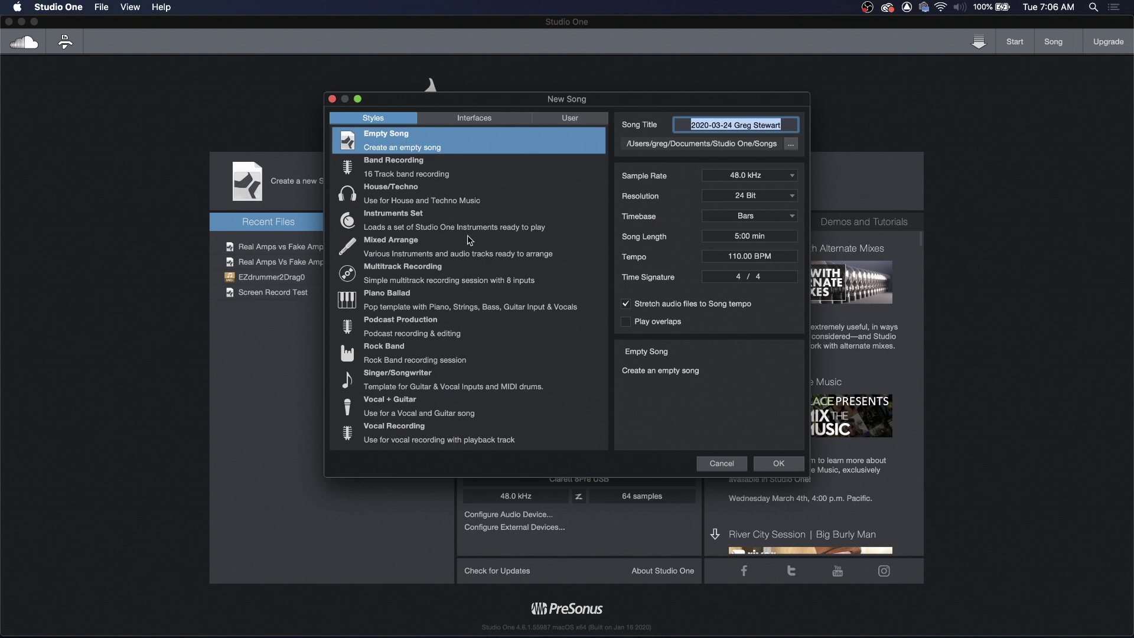
left_click(569, 118)
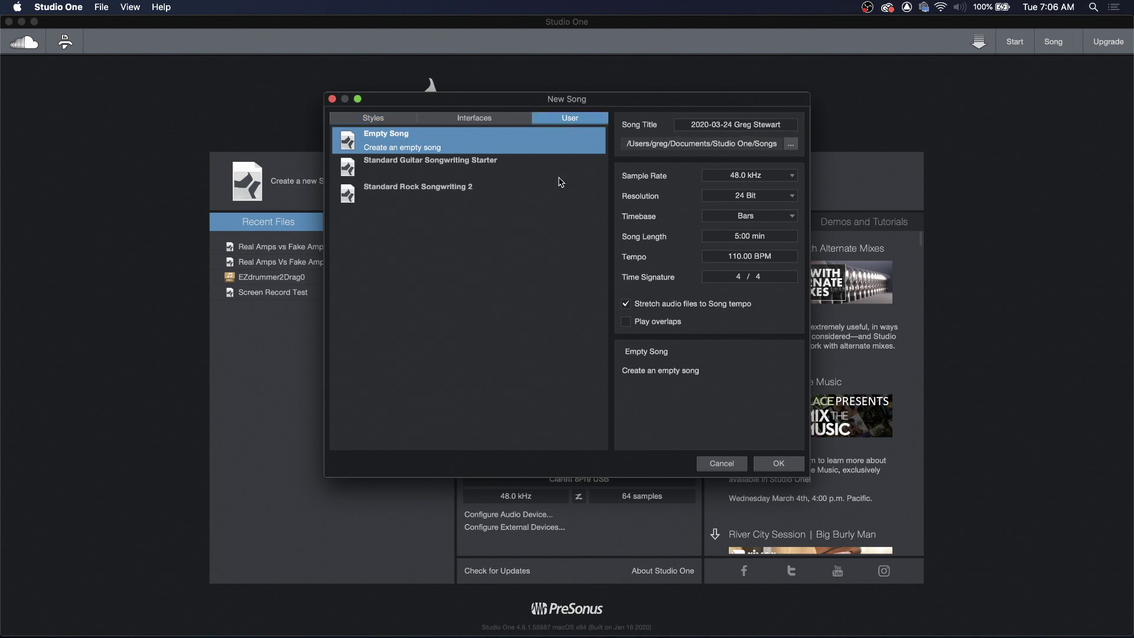
left_click(445, 190)
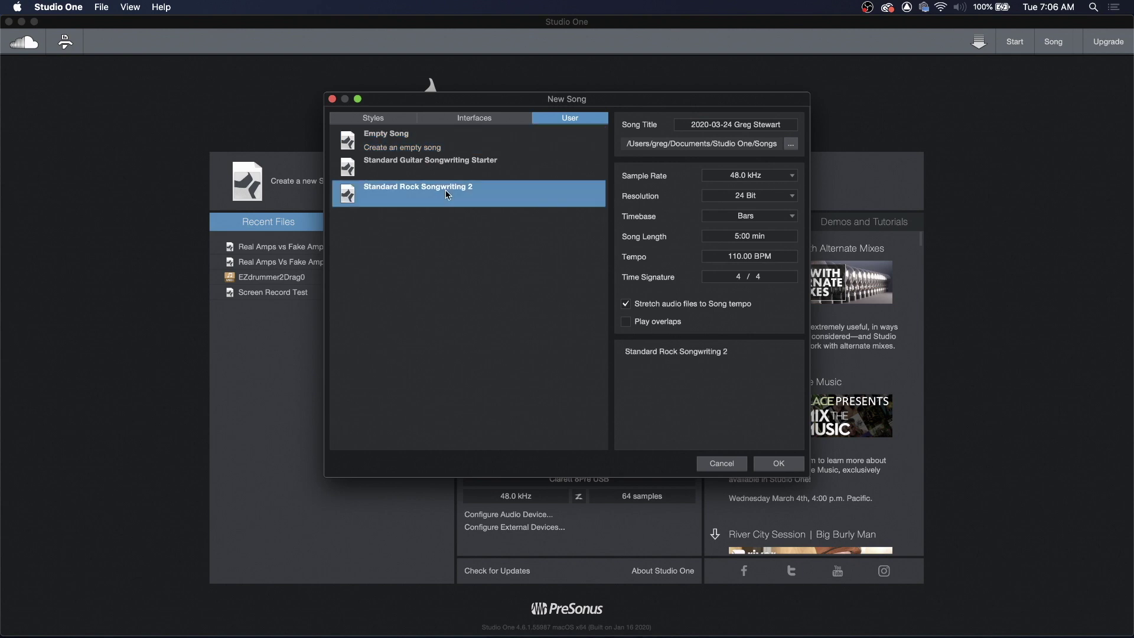
left_click(428, 164)
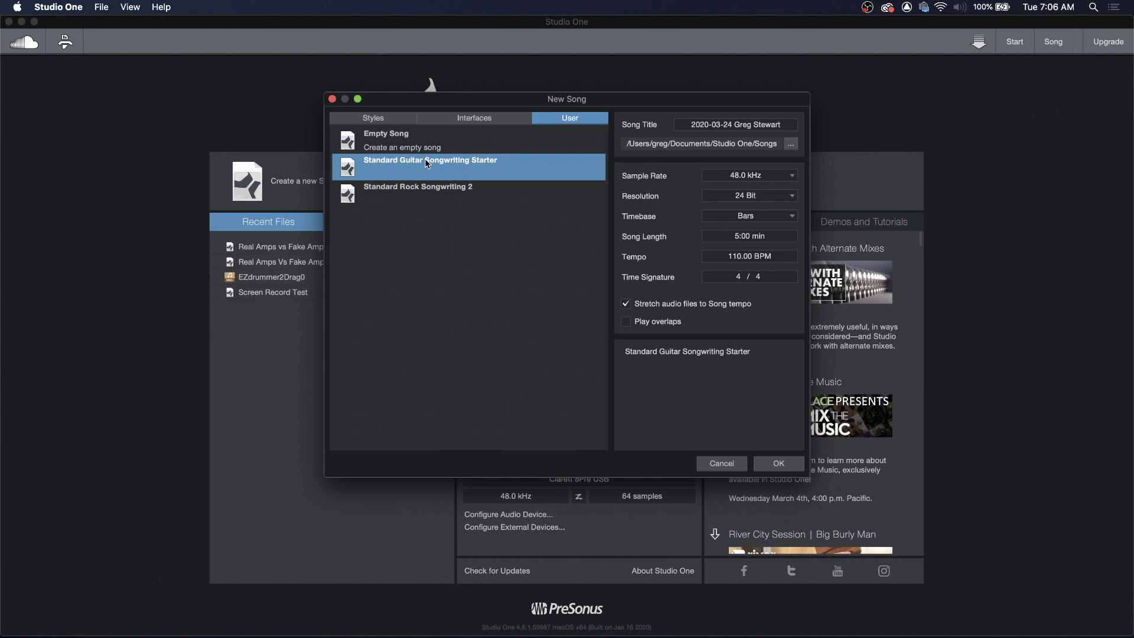
left_click(429, 189)
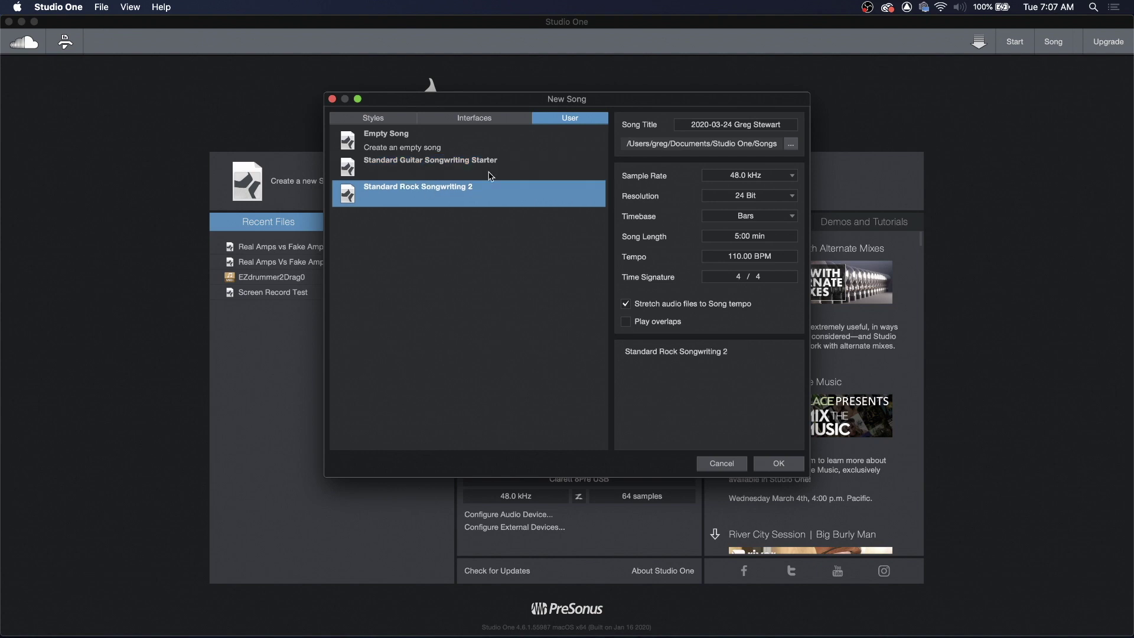
left_click(774, 465)
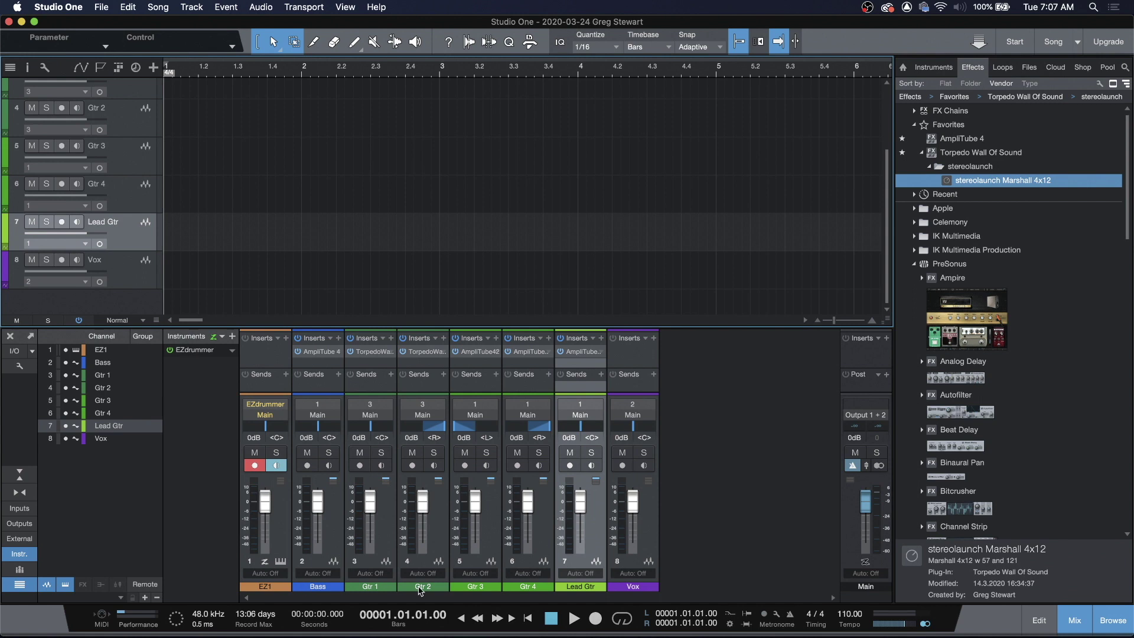
Check the amp settings of the AmpliTube inserts on the Gtr 3 and Lead Gtr channels, closing each plug-in window.
left_click(484, 357)
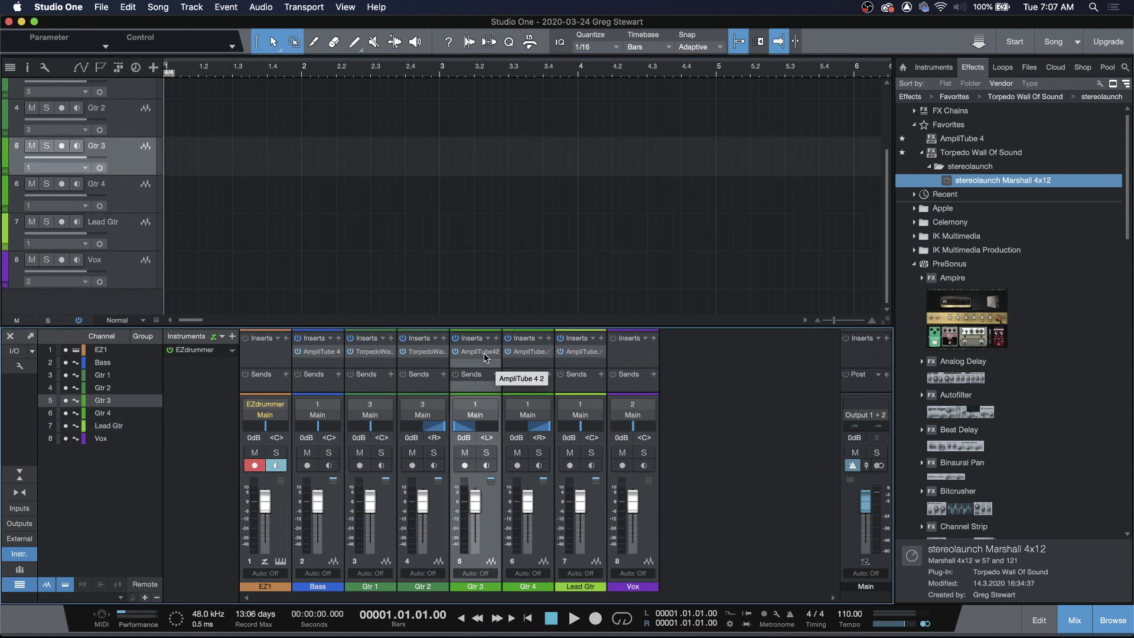
left_click(484, 356)
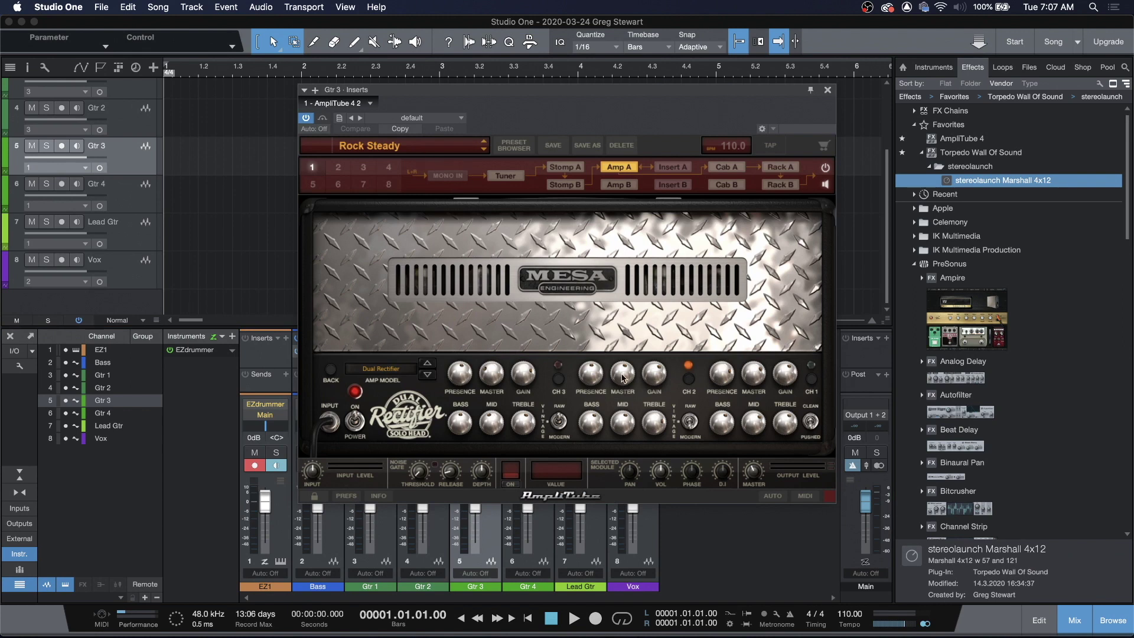
left_click(827, 89)
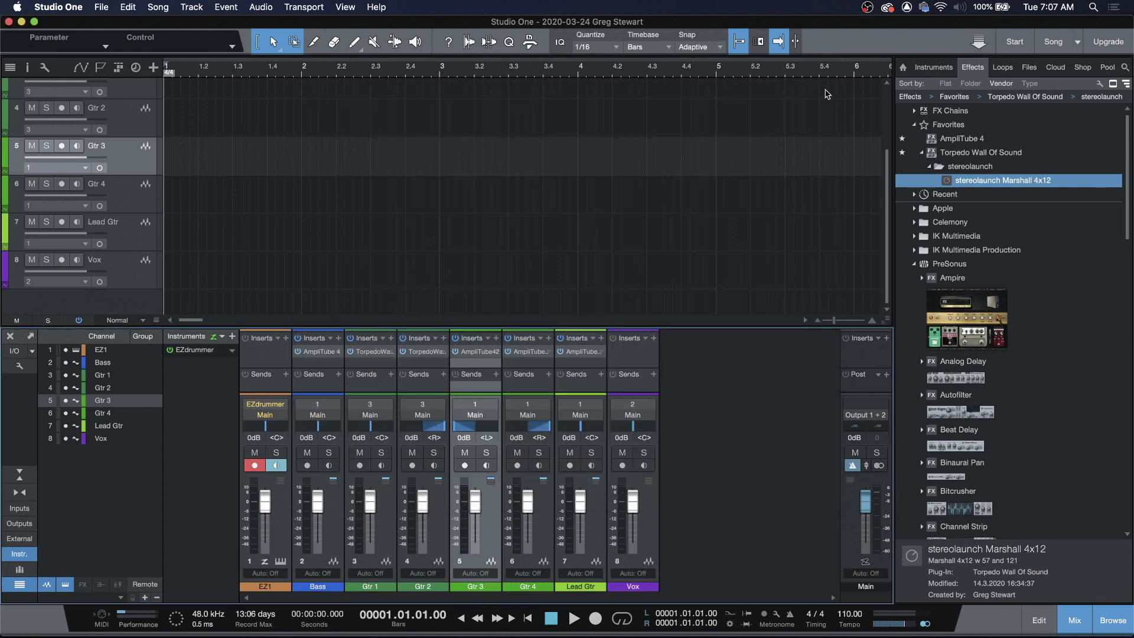
left_click(579, 354)
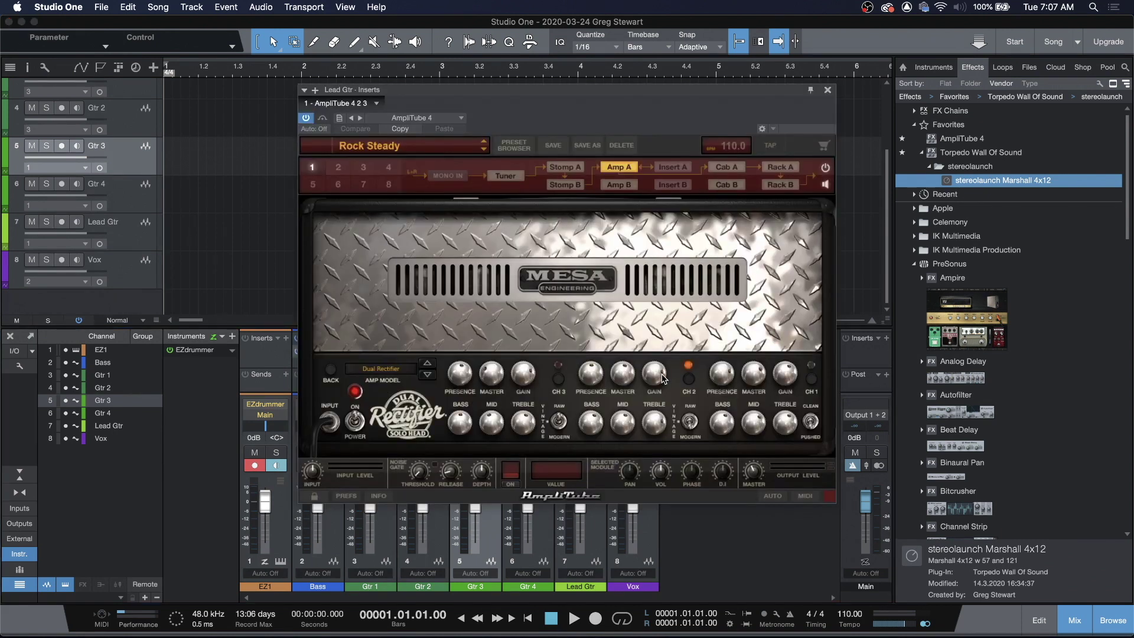
left_click(828, 90)
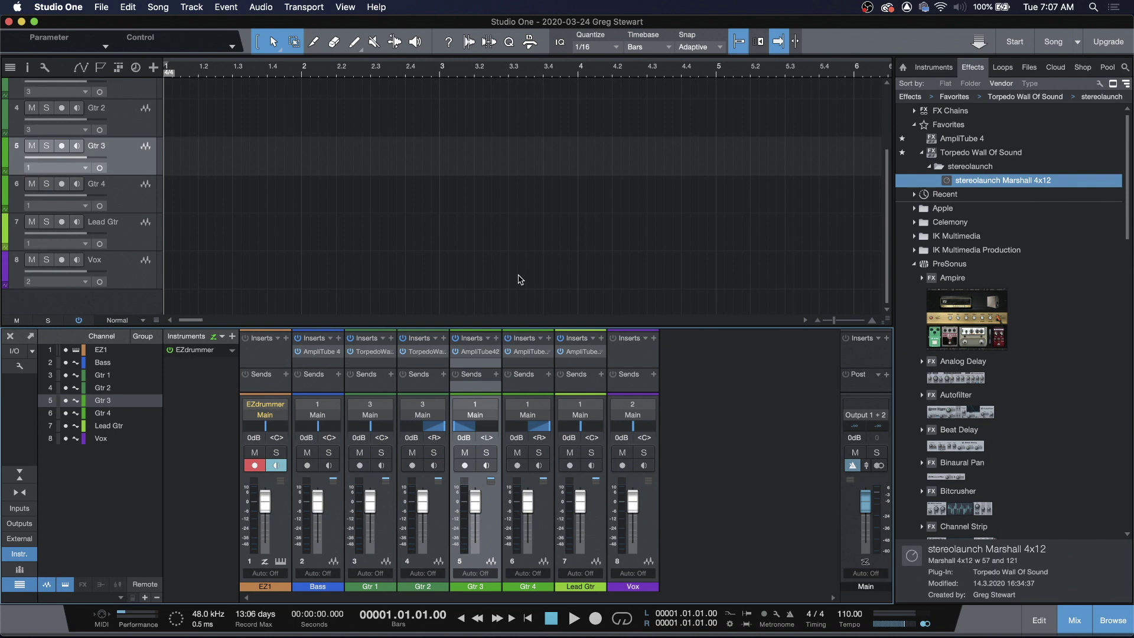
Inspect the Torpedo Wall Of Sound cabinet settings on the Gtr 1 channel and close the plug-in window.
left_click(377, 353)
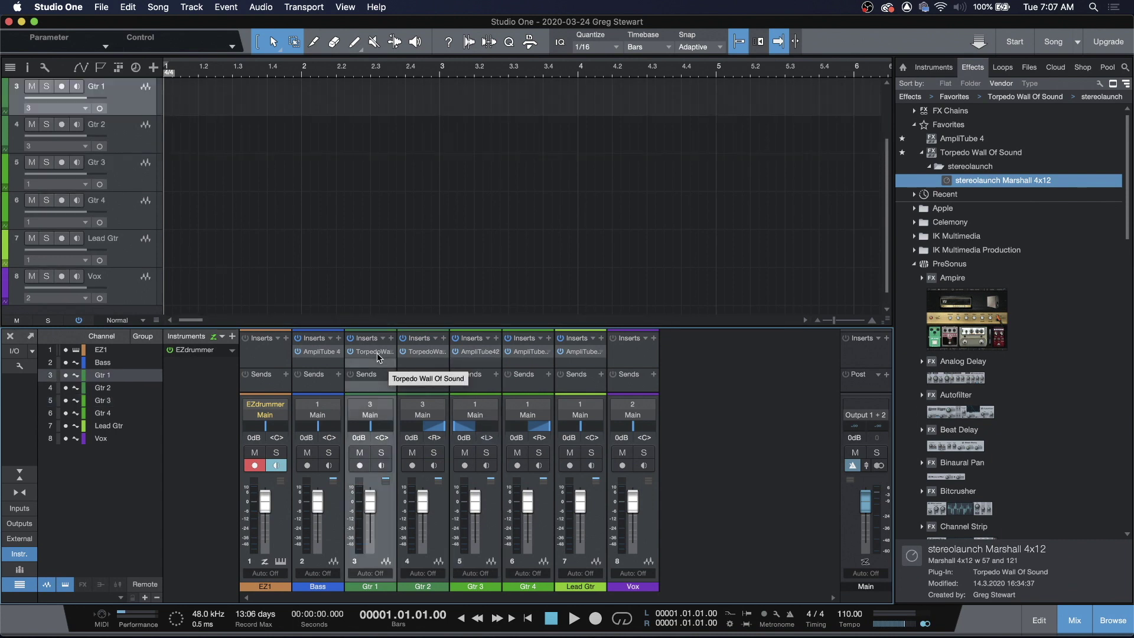
left_click(377, 353)
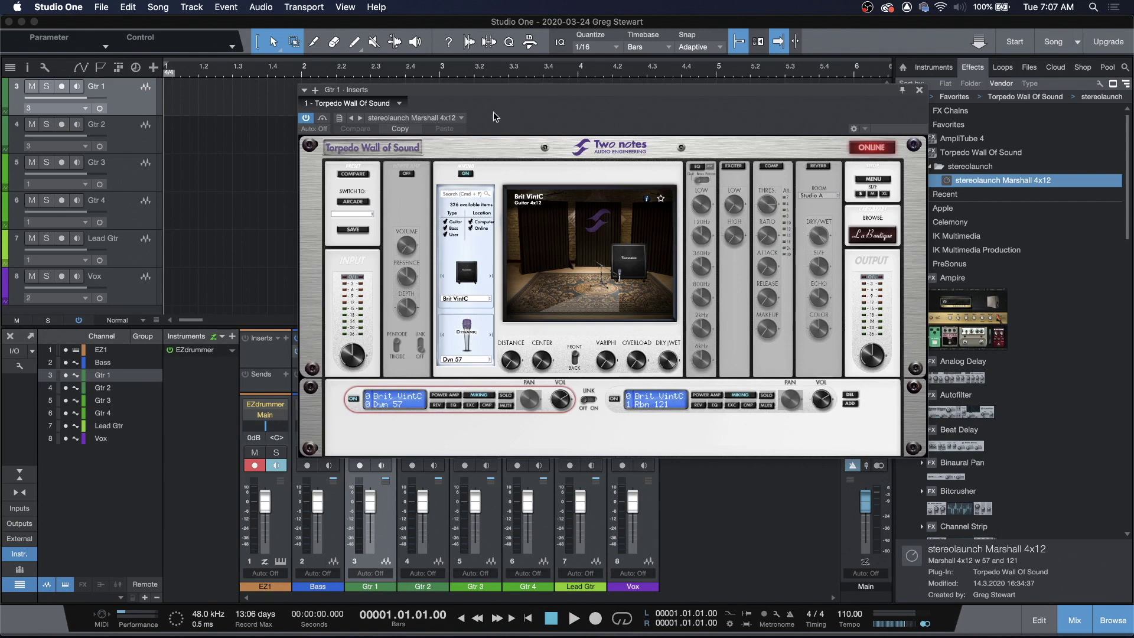
left_click(919, 90)
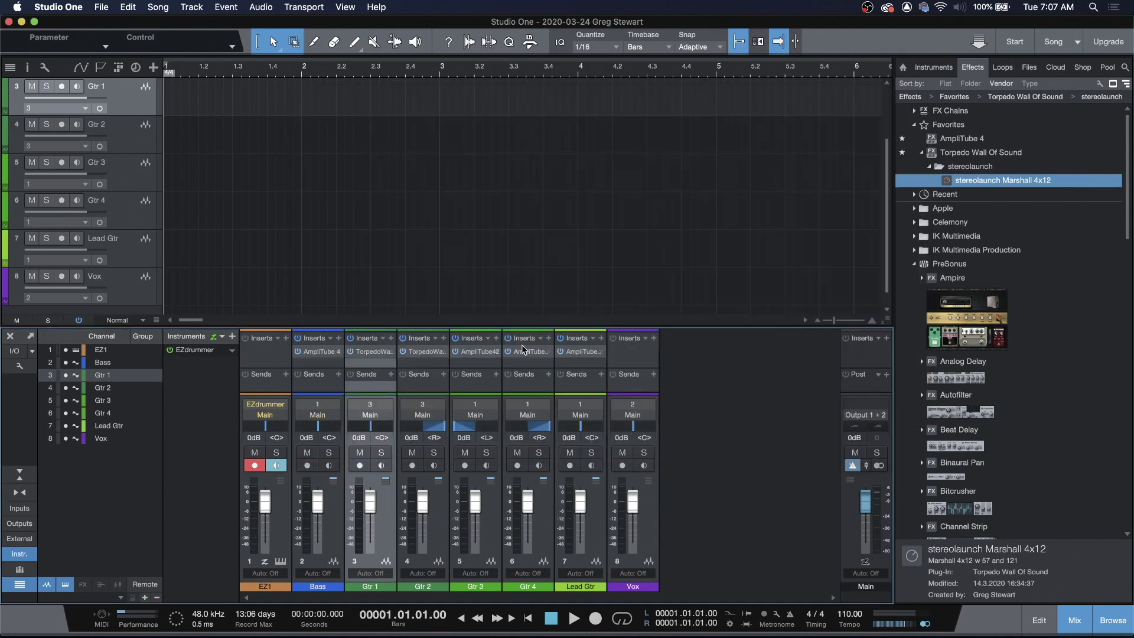